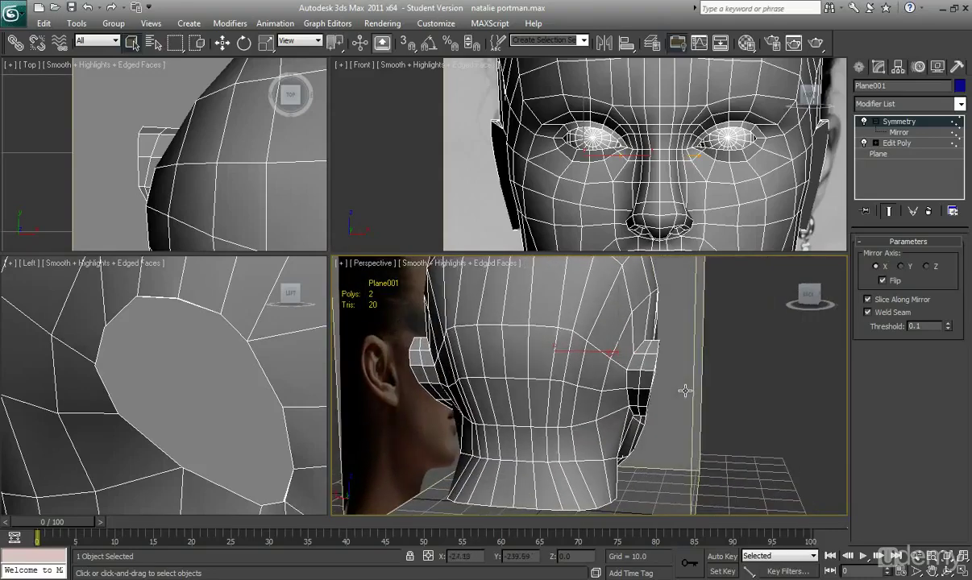
Select the eight vertices around the outer back edge of the ear at the Edit Poly vertex level.
scroll(686, 387, "up", 5)
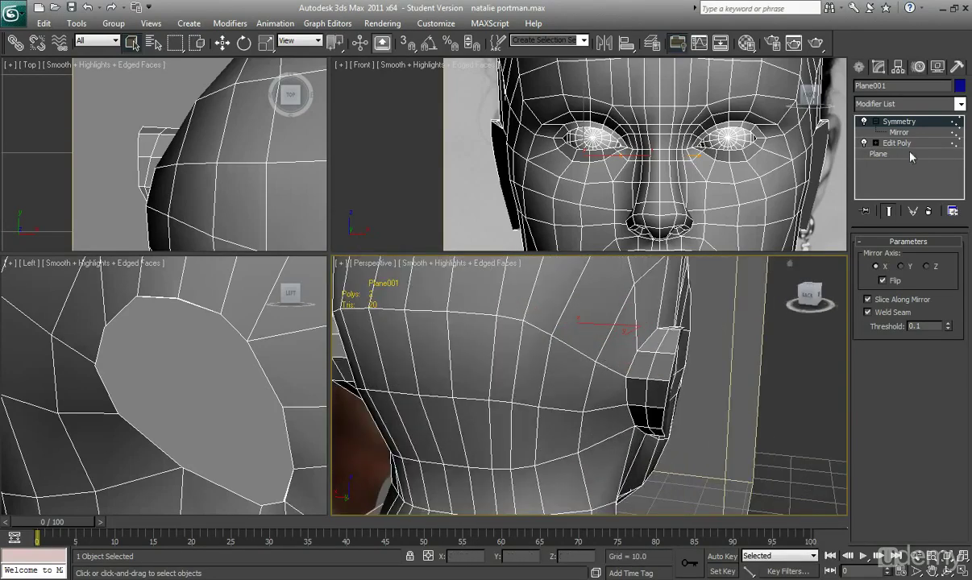
left_click(897, 143)
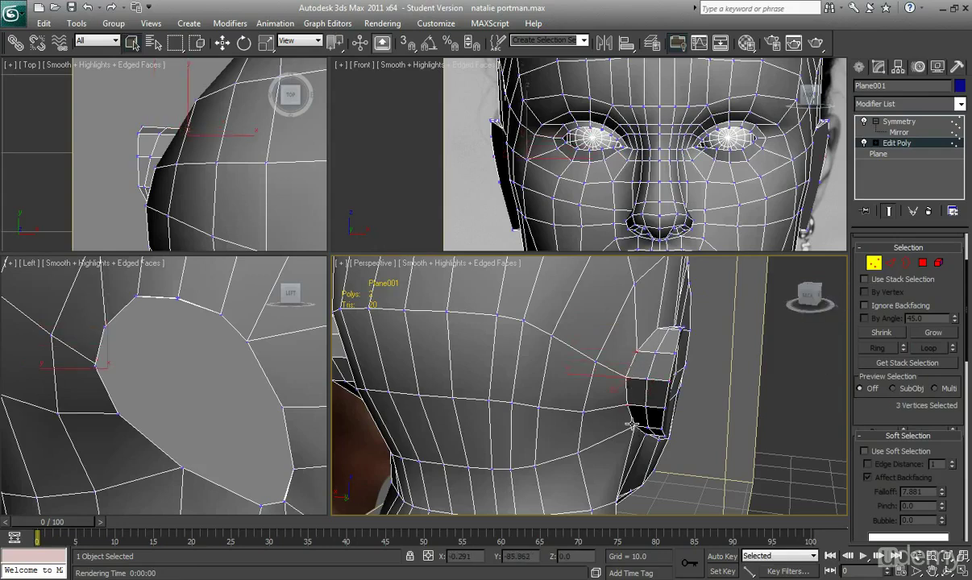
middle_click_drag(637, 425, 622, 363, "alt")
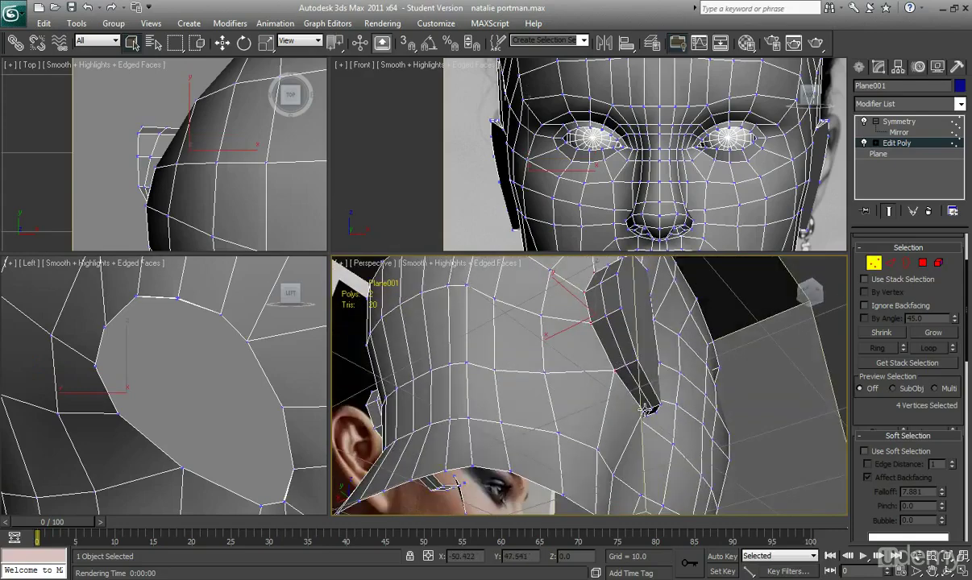
middle_click_drag(671, 423, 625, 396, "alt")
scroll(625, 391, "up", 3)
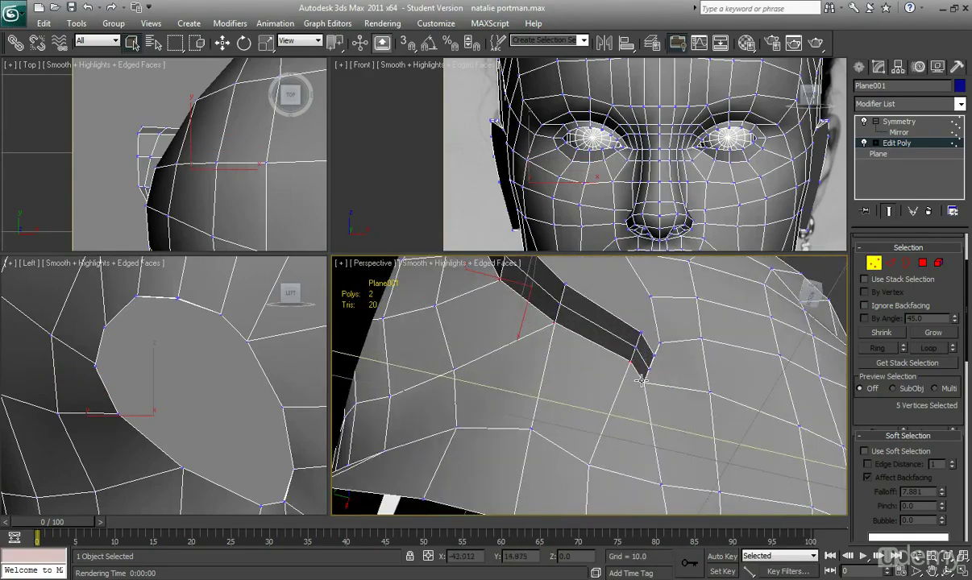
middle_click_drag(589, 358, 603, 336, "alt")
left_click(495, 417, "ctrl")
scroll(549, 420, "down", 5)
scroll(606, 347, "up", 5)
middle_click_drag(641, 365, 672, 431, "alt")
scroll(583, 371, "up", 3)
scroll(593, 425, "down", 3)
middle_click_drag(597, 371, 559, 385, "alt")
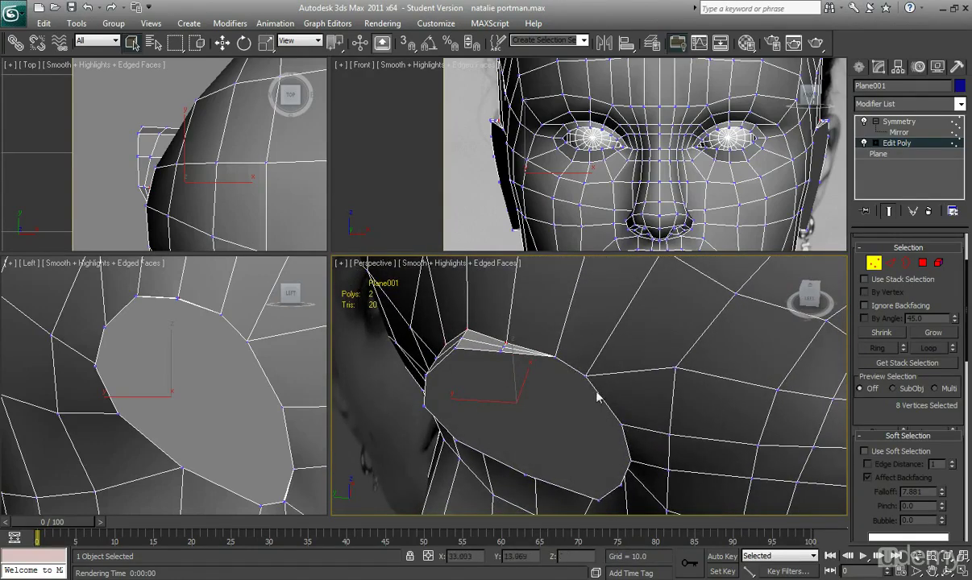
middle_click_drag(619, 410, 634, 389, "alt")
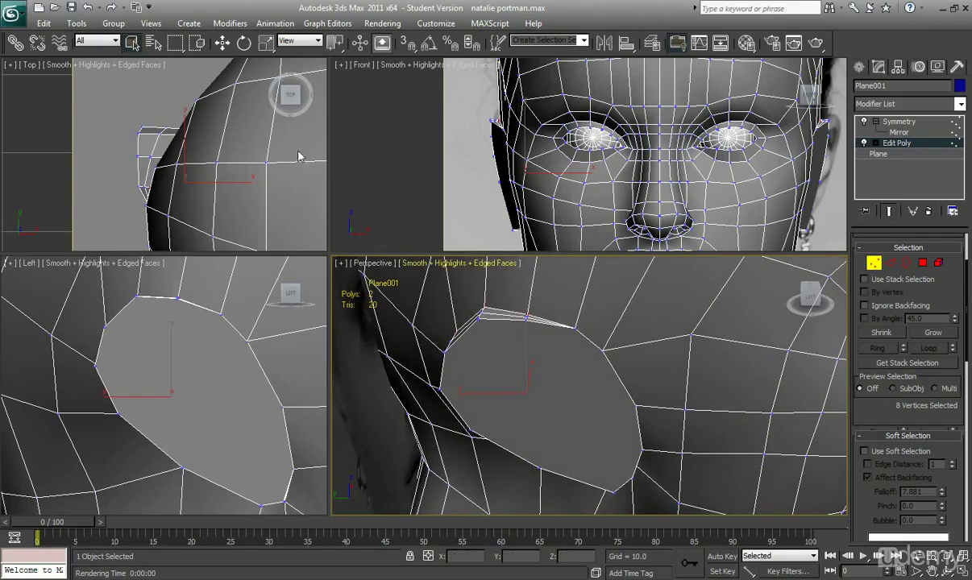
Scale the selected ear vertices and reposition the upper-ear vertices to follow the ear in the profile reference photo.
left_click(267, 43)
left_click_drag(185, 374, 210, 431)
key("w")
left_click(199, 342)
left_click_drag(169, 315, 204, 290)
left_click_drag(191, 331, 164, 283)
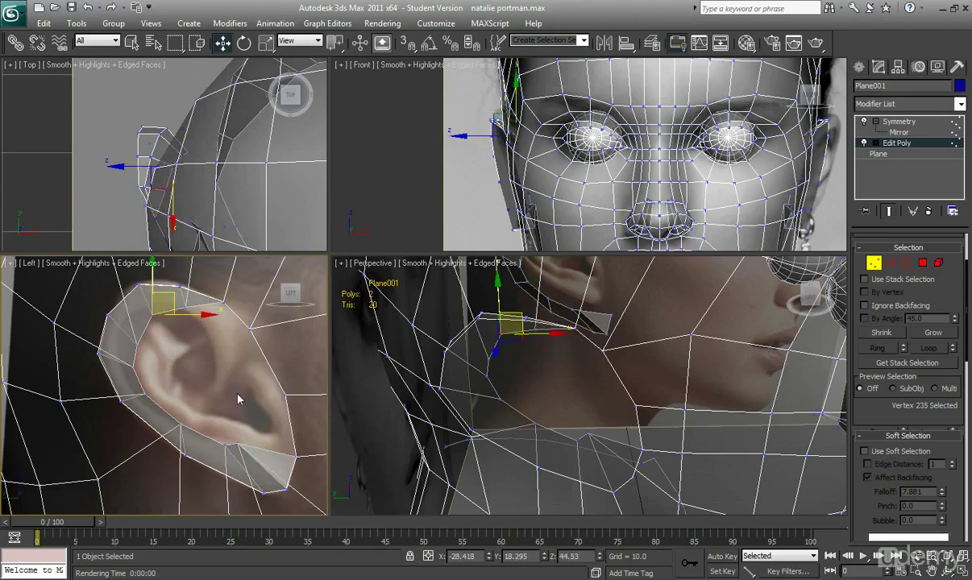
Reposition the vertices along the lower ear and earlobe to follow the ear outline in the profile reference.
left_click_drag(253, 455, 291, 461)
left_click(226, 441)
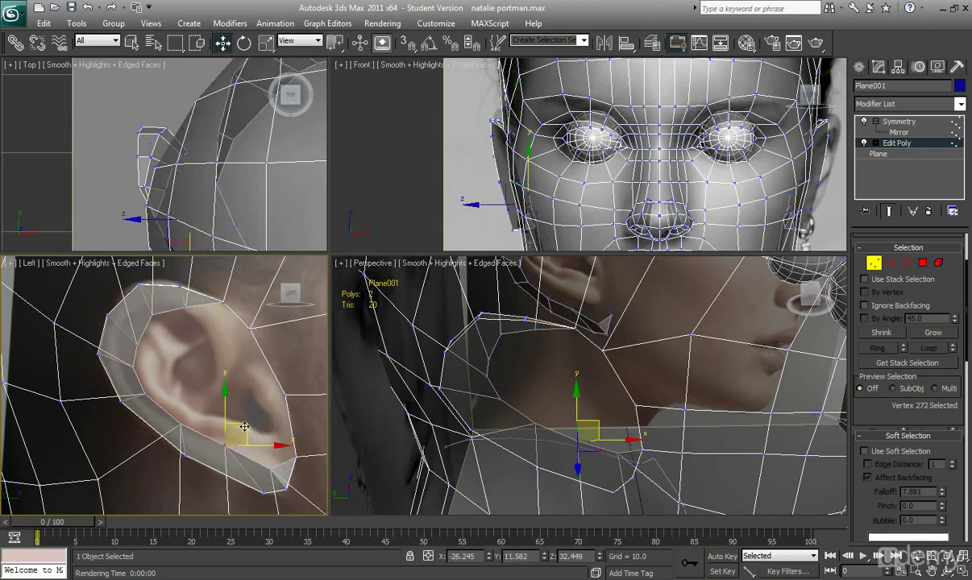
left_click(268, 484)
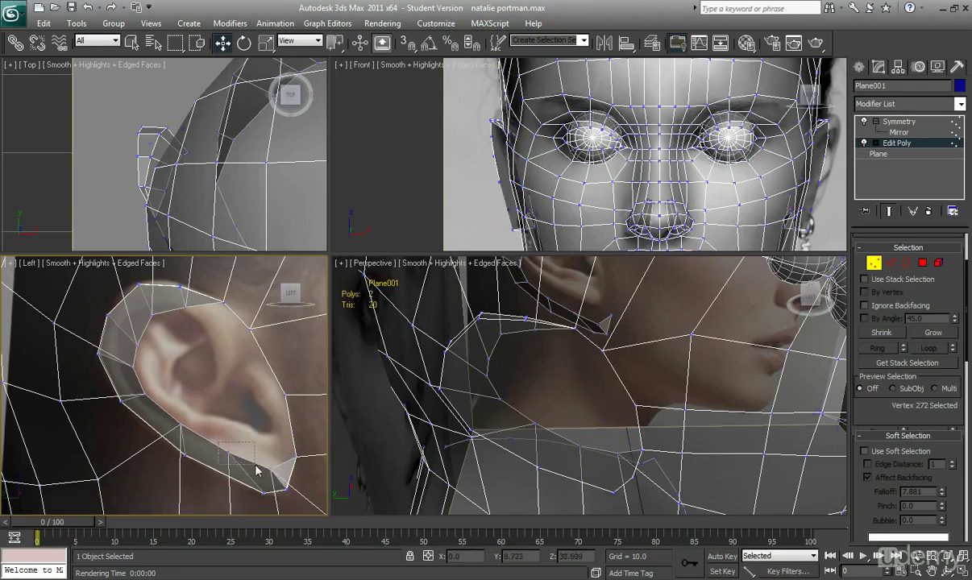
left_click_drag(255, 470, 255, 468)
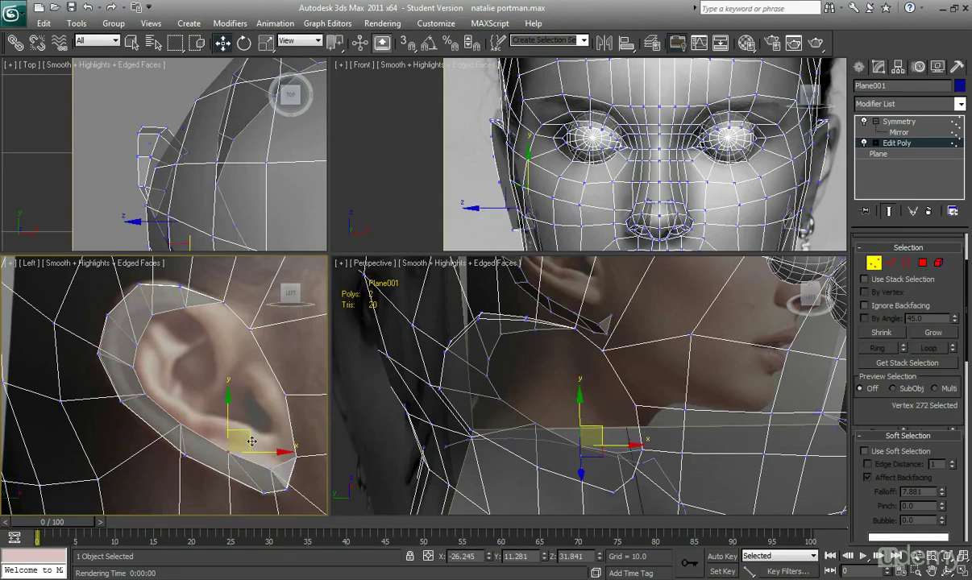
left_click(204, 381)
Turn off see-through and move two neighbouring vertices on the back of the ear about 1.2 units outward along X.
middle_click_drag(587, 418, 491, 378)
key("alt+x")
left_click(510, 403)
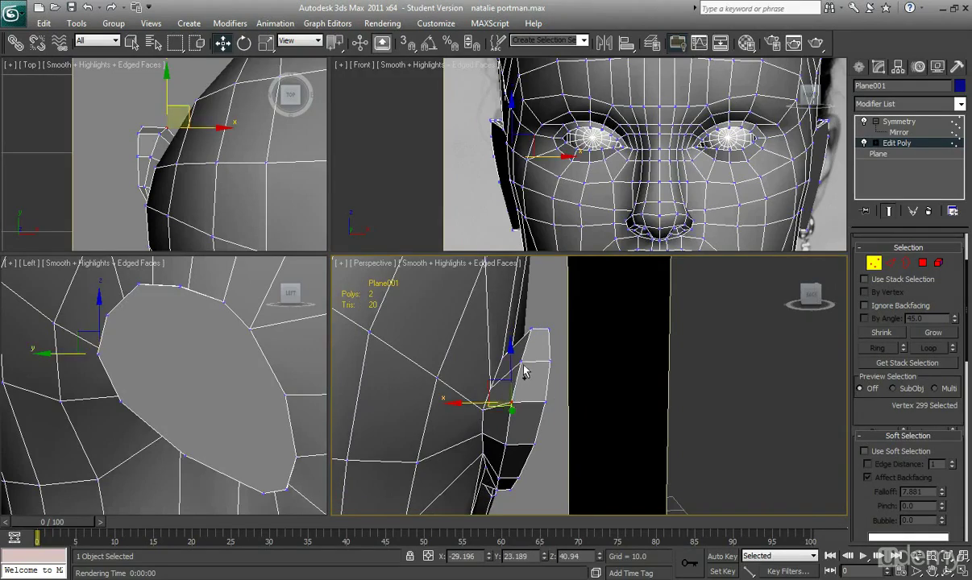
left_click(523, 365, "ctrl")
left_click_drag(479, 382, 491, 383)
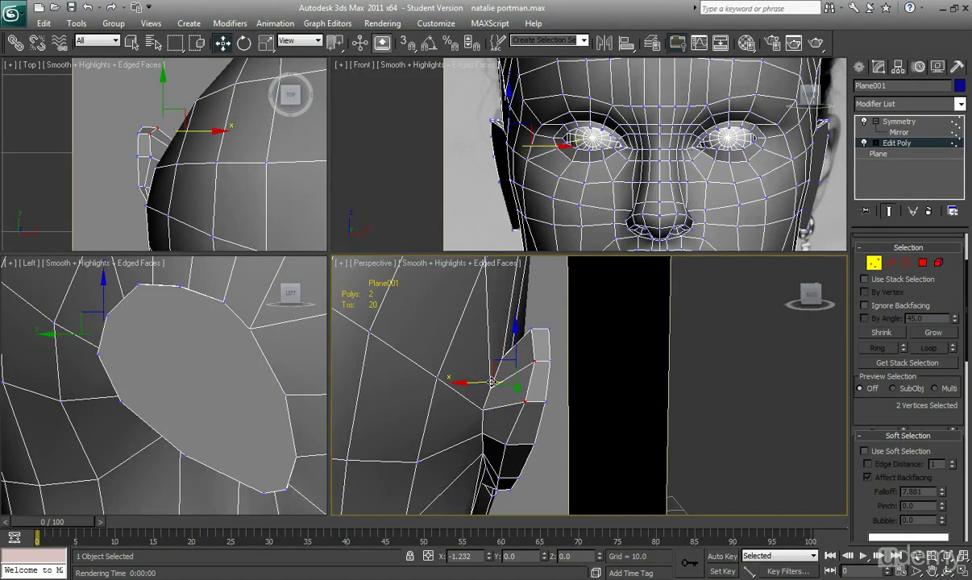
Adjust the remaining vertices down the back of the ear along X to even out its thickness.
left_click(486, 429)
middle_click_drag(485, 429, 511, 437, "alt")
left_click_drag(482, 378, 493, 432)
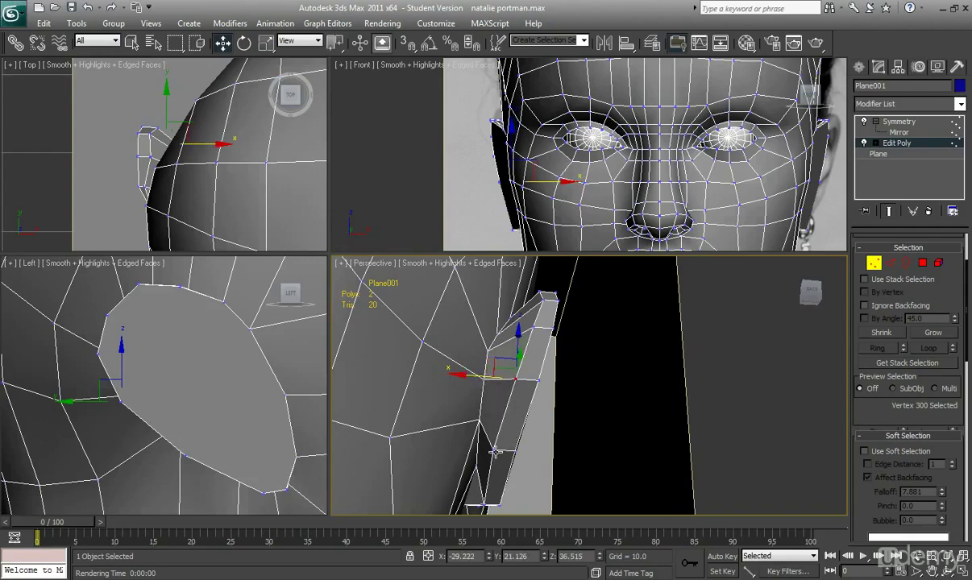
left_click(482, 441)
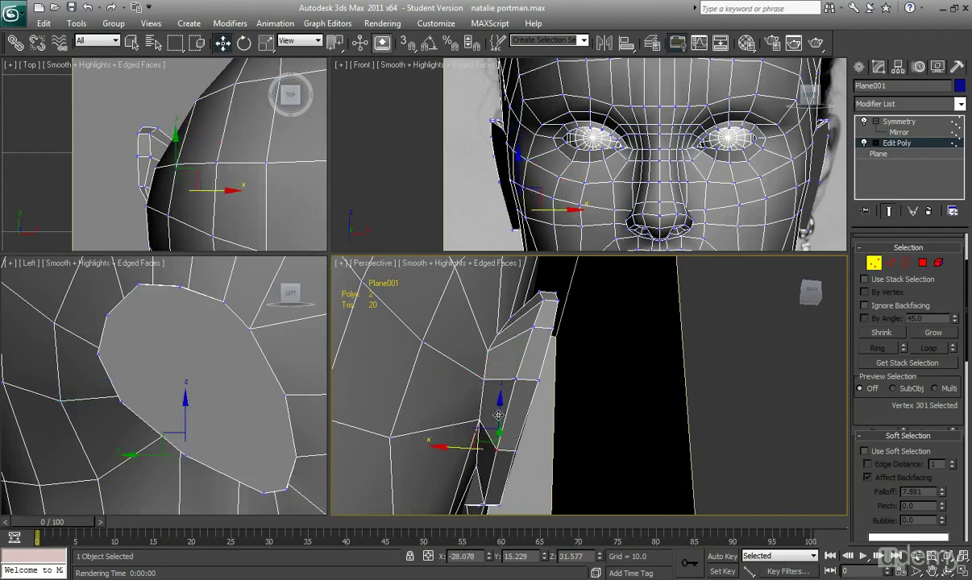
middle_click_drag(520, 397, 519, 443, "alt")
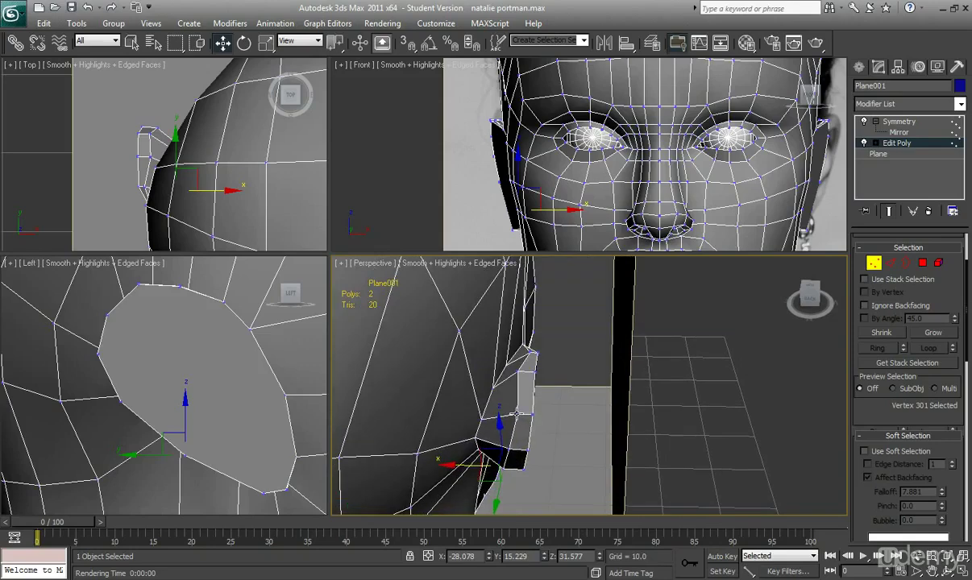
left_click(511, 414)
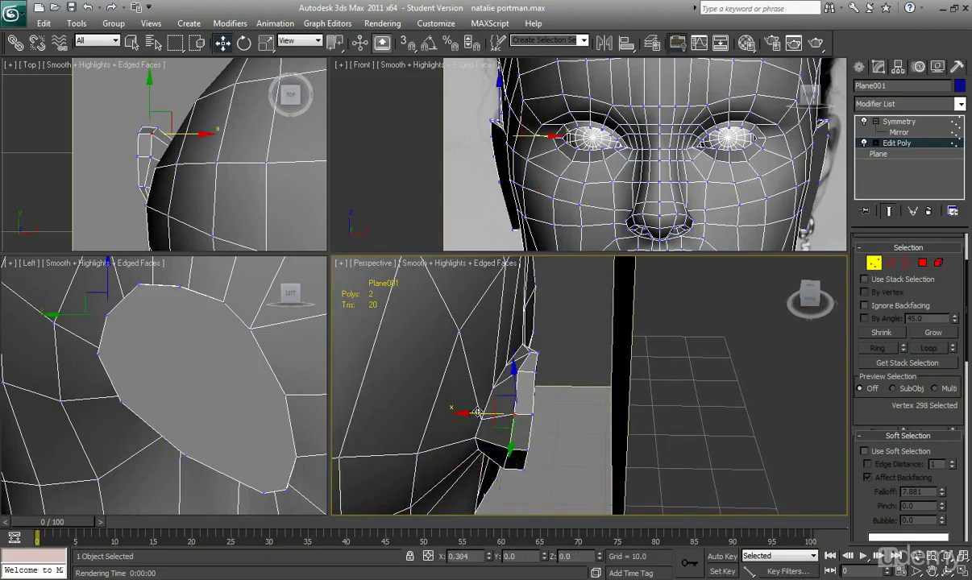
middle_click_drag(478, 413, 537, 379, "alt")
Move the two vertices at the top of the ear along X to refine the upper ear's thickness.
left_click(540, 318)
middle_click_drag(540, 318, 563, 407, "alt")
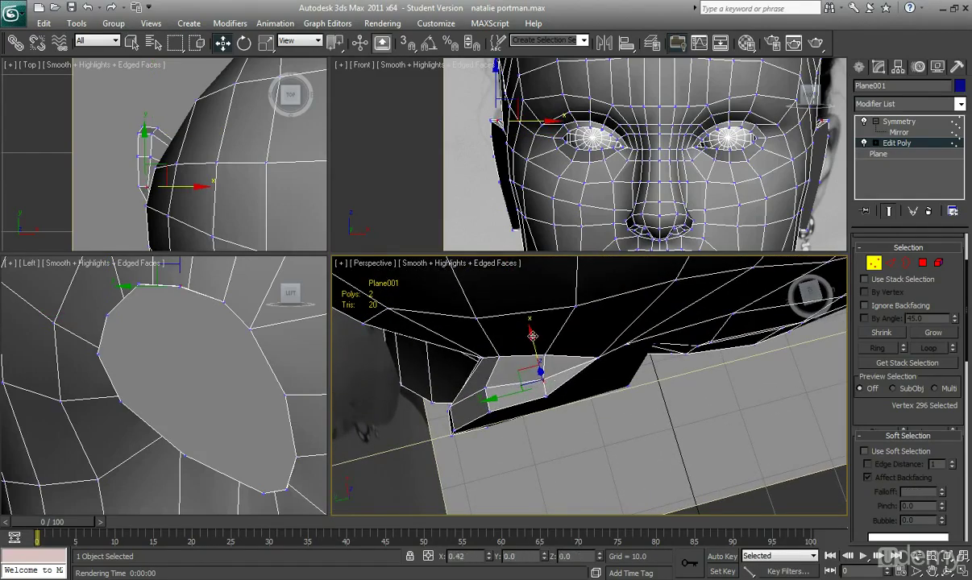
left_click_drag(533, 335, 554, 420)
left_click(547, 394, "ctrl")
left_click_drag(535, 354, 539, 342)
middle_click_drag(557, 369, 619, 358, "alt")
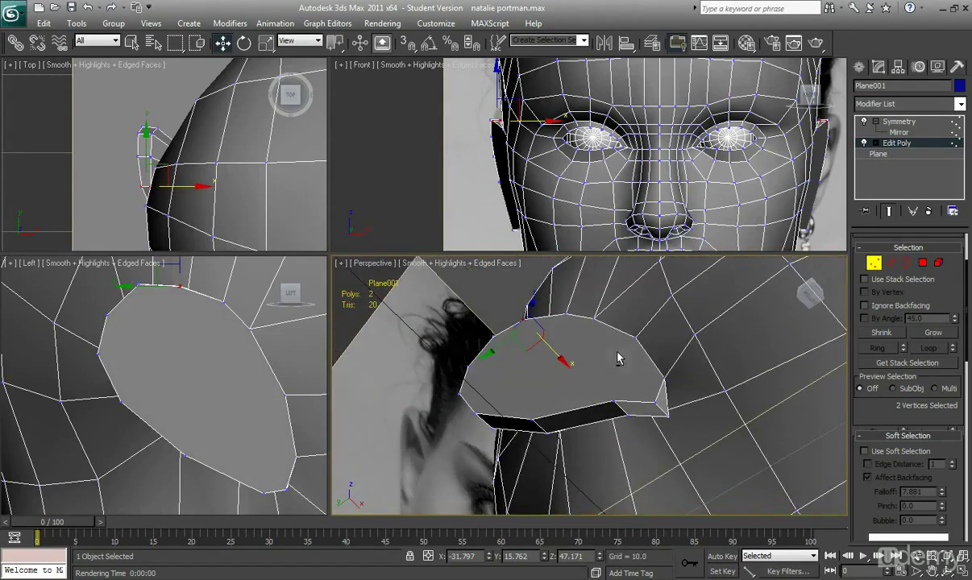
Select the two vertices at the earlobe and shift them along X toward the head.
left_click(614, 399)
left_click(628, 416, "ctrl")
middle_click_drag(628, 416, 646, 431, "alt")
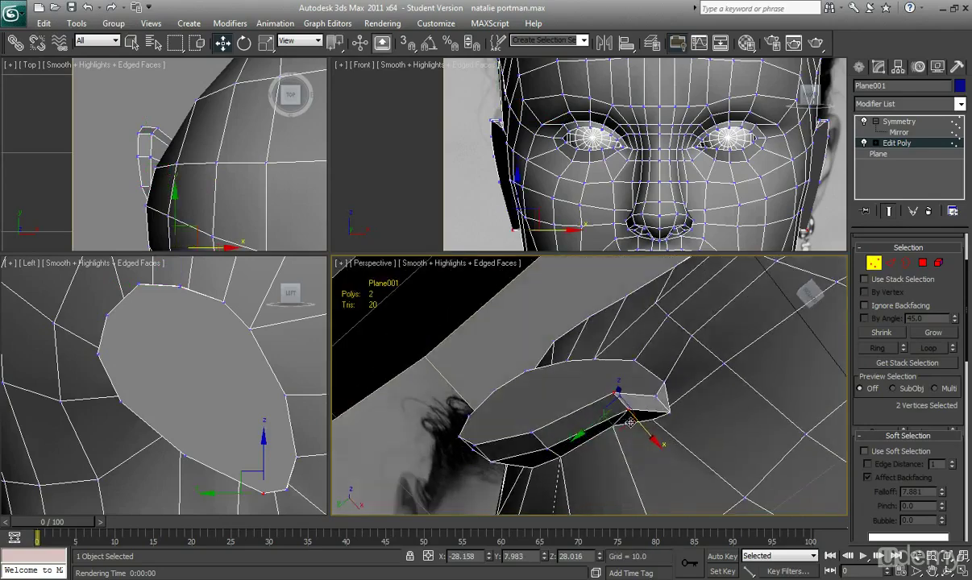
left_click_drag(650, 437, 662, 449)
middle_click_drag(662, 448, 683, 427, "alt")
Leave vertex editing and examine the face from the front with the edge display hidden.
scroll(604, 446, "down", 8)
left_click(822, 294)
left_click(873, 264)
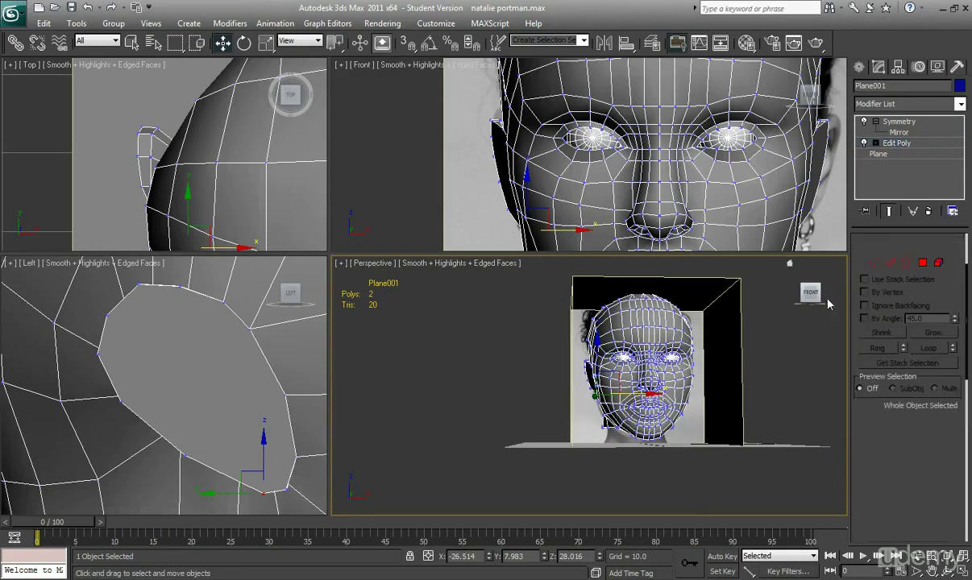
scroll(677, 385, "up", 5)
middle_click_drag(677, 386, 614, 383, "alt")
scroll(734, 399, "down", 3)
key("F4")
scroll(730, 389, "up", 5)
scroll(696, 411, "down", 5)
scroll(658, 391, "down", 2)
scroll(614, 383, "up", 2)
scroll(645, 404, "down", 6)
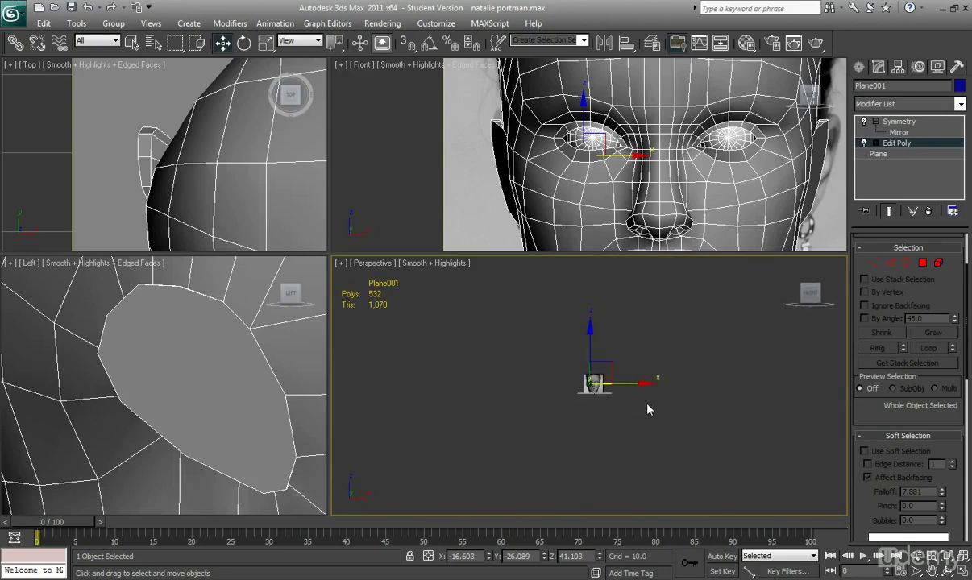
Return to the Symmetry level and examine the ear, jaw and open neck edge from the side.
scroll(648, 407, "up", 6)
middle_click_drag(633, 412, 614, 438, "alt")
scroll(629, 431, "up", 3)
key("Up")
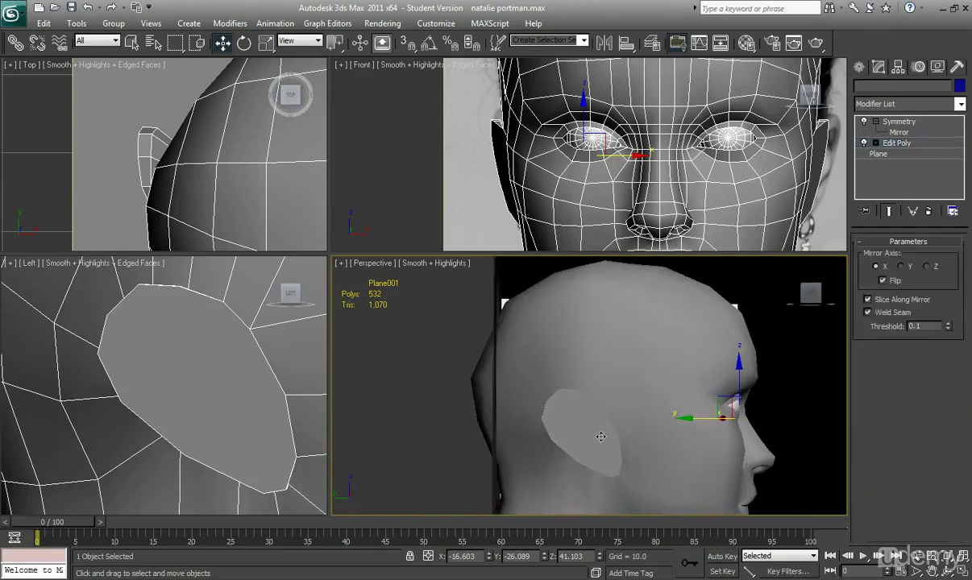
middle_click_drag(681, 443, 699, 373, "alt")
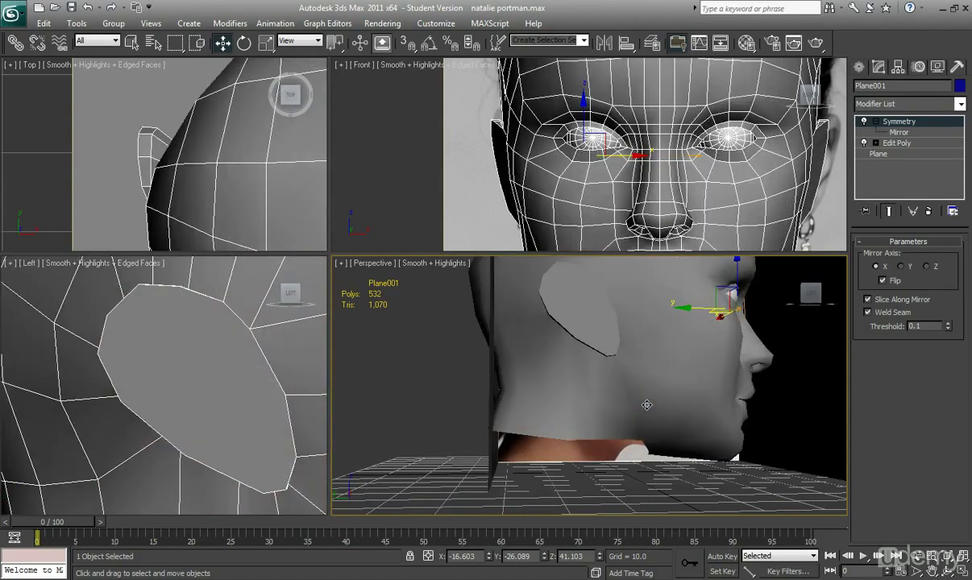
scroll(216, 417, "down", 4)
middle_click_drag(232, 458, 249, 415)
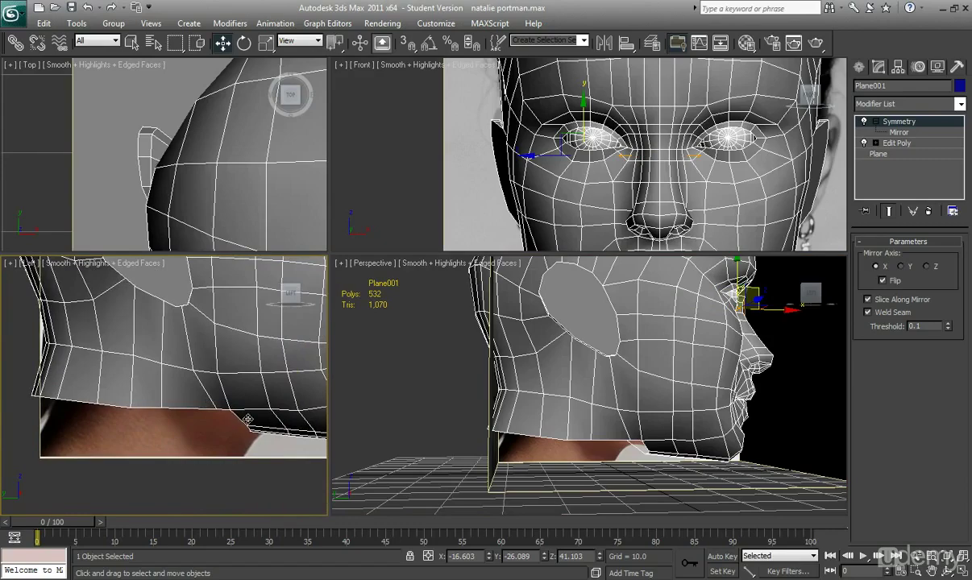
middle_click_drag(435, 419, 711, 373, "alt")
scroll(631, 407, "down", 5)
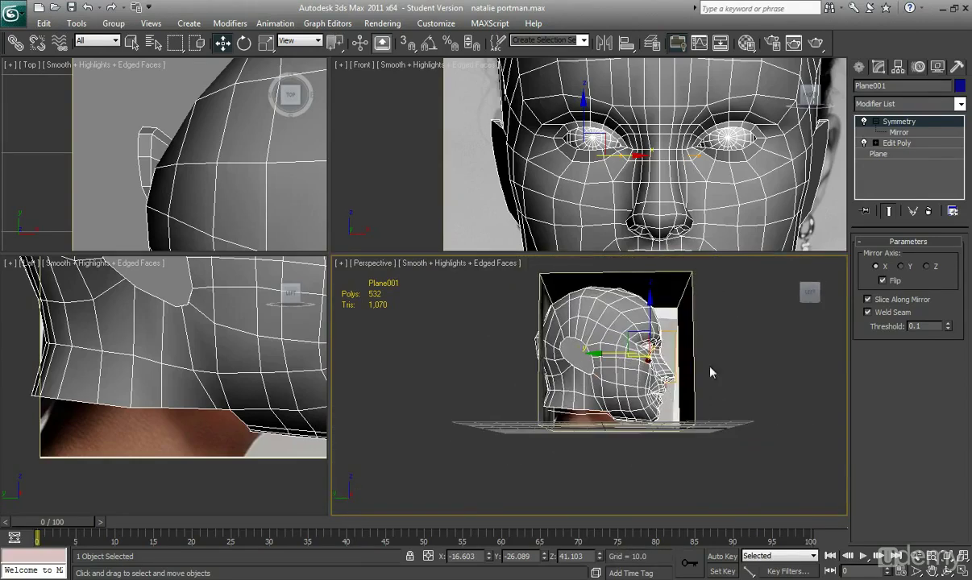
Move the vertices at the lower back of the neck to follow the neck line in the profile reference.
left_click(897, 144)
left_click(889, 263)
middle_click_drag(53, 399, 91, 423)
left_click(873, 263)
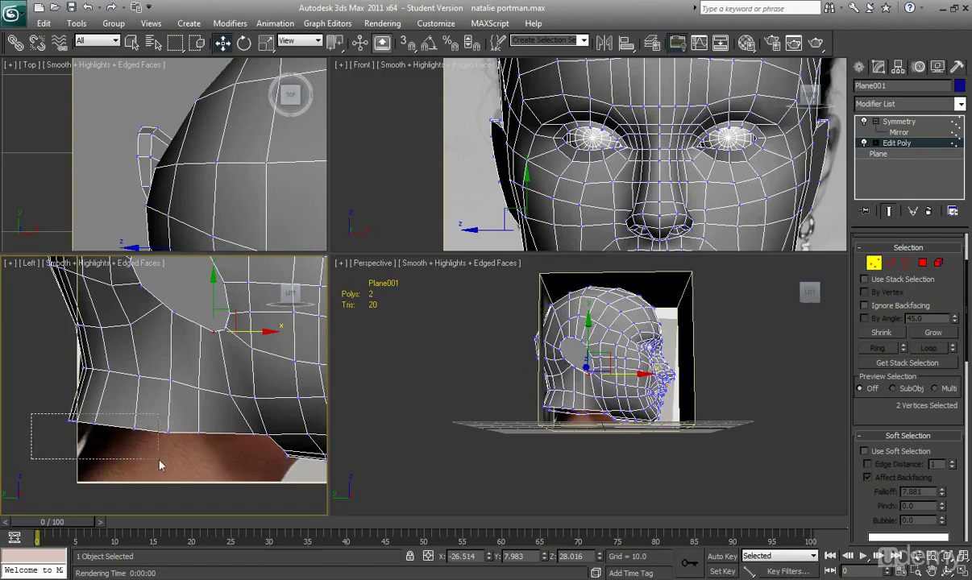
left_click_drag(114, 452, 134, 423)
middle_click_drag(83, 407, 79, 440)
scroll(79, 441, "down", 2)
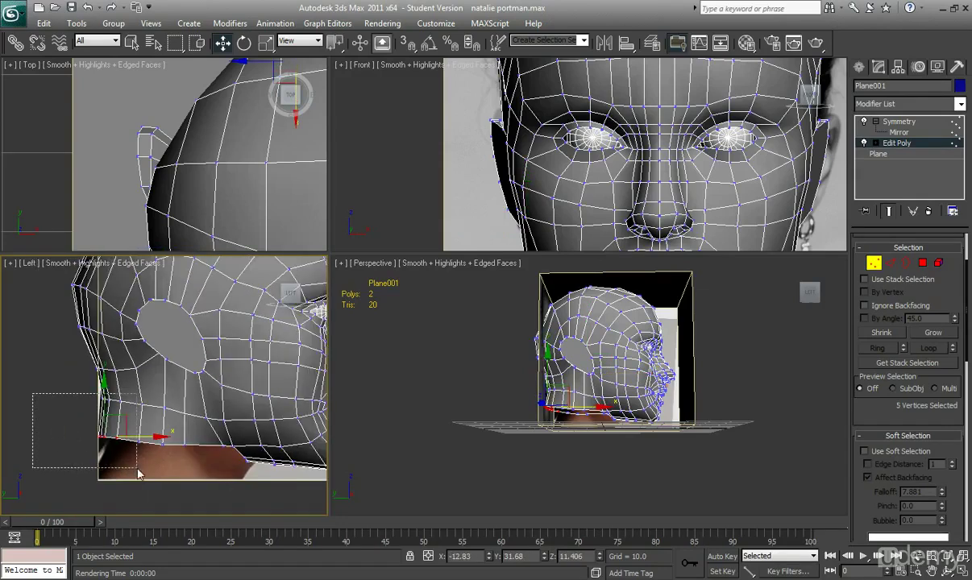
left_click_drag(141, 472, 142, 470)
left_click_drag(158, 422, 156, 397)
Move the neck-edge vertex under the jaw outward along X in the front view, with see-through turned on.
middle_click_drag(559, 395, 653, 402, "alt")
scroll(599, 350, "up", 5)
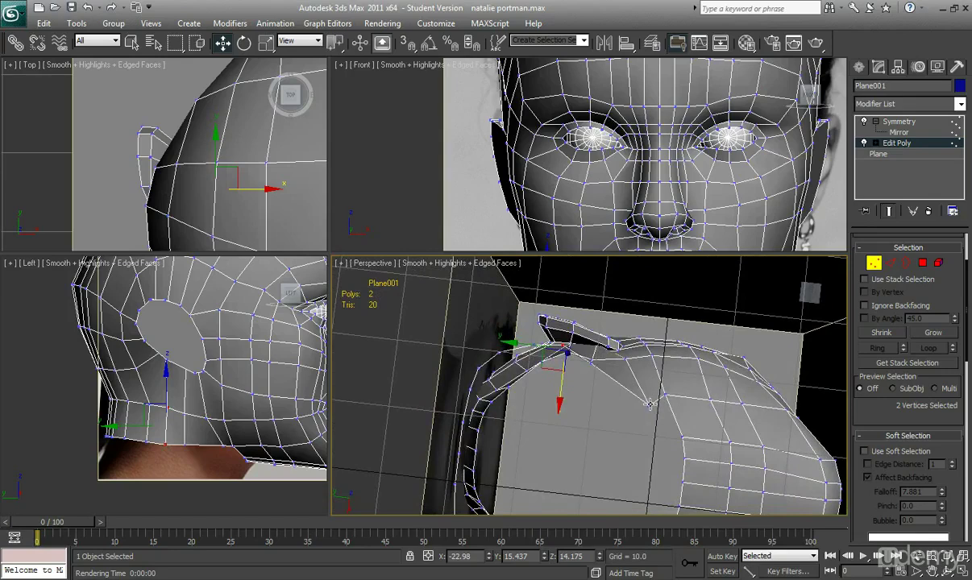
left_click(648, 403)
middle_click_drag(259, 458, 245, 457)
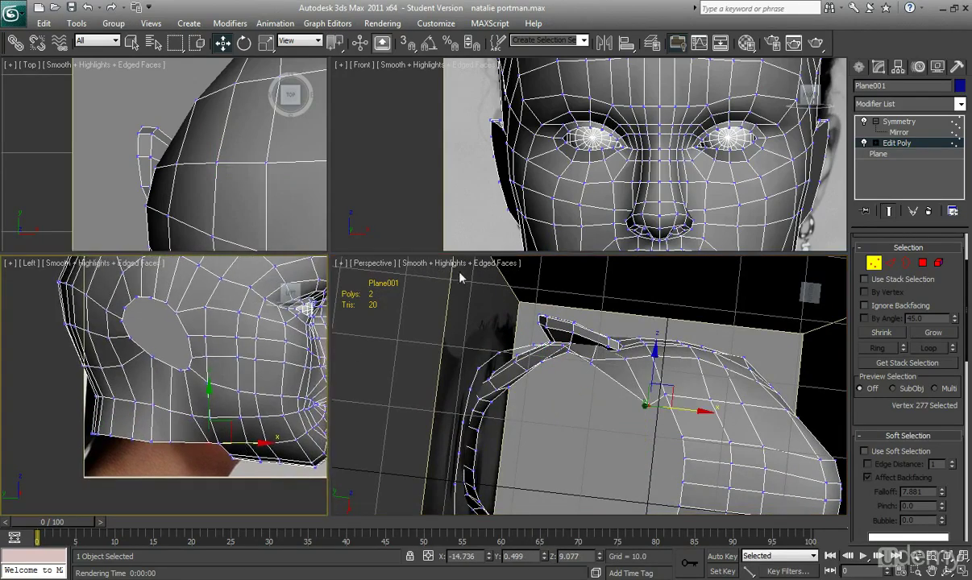
middle_click_drag(518, 233, 533, 146)
middle_click_drag(552, 209, 520, 168)
key("alt+x")
middle_click_drag(587, 211, 560, 157)
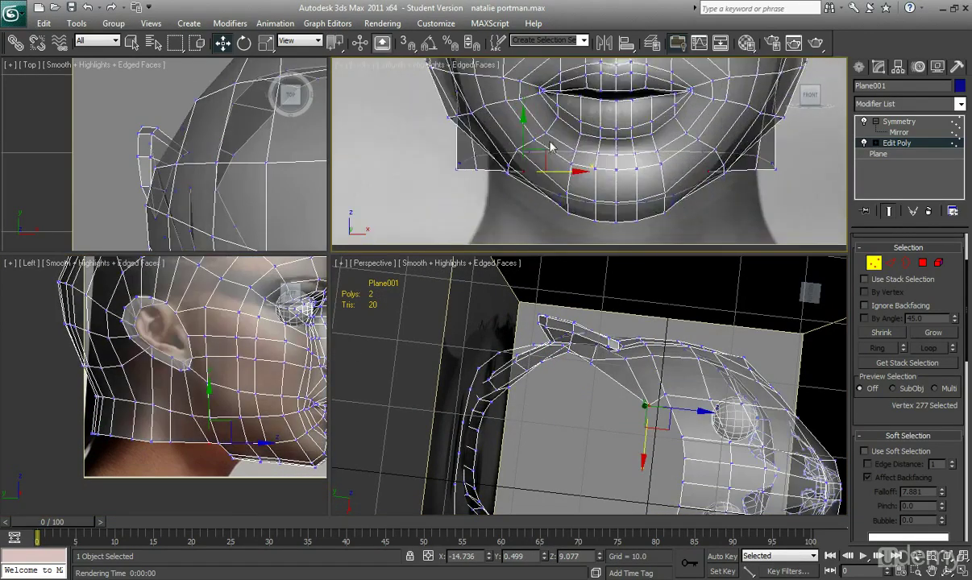
left_click_drag(568, 171, 550, 171)
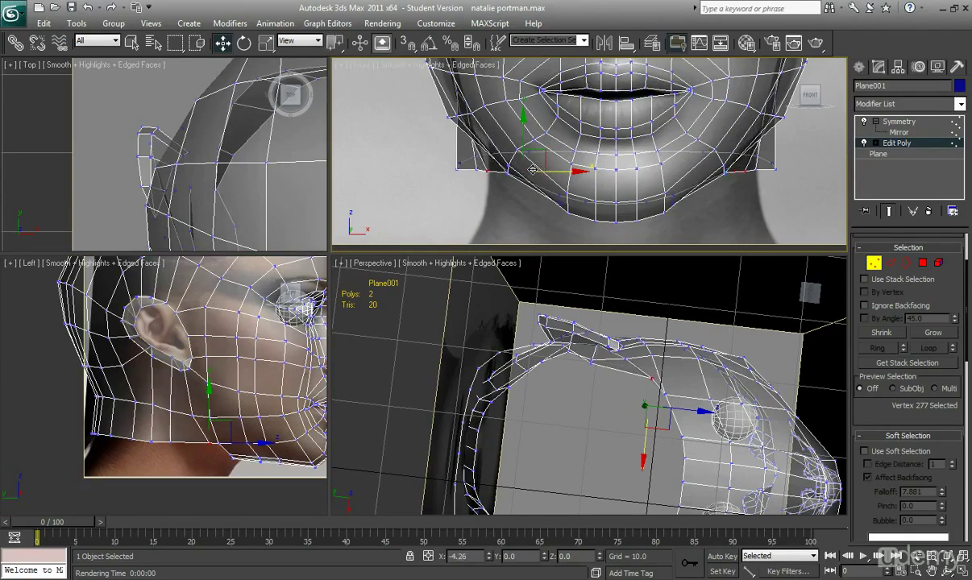
Move the bottom neck-edge vertex below the ear about 1.2 units inward along X in the front view.
middle_click_drag(592, 363, 552, 371, "alt")
left_click(572, 384)
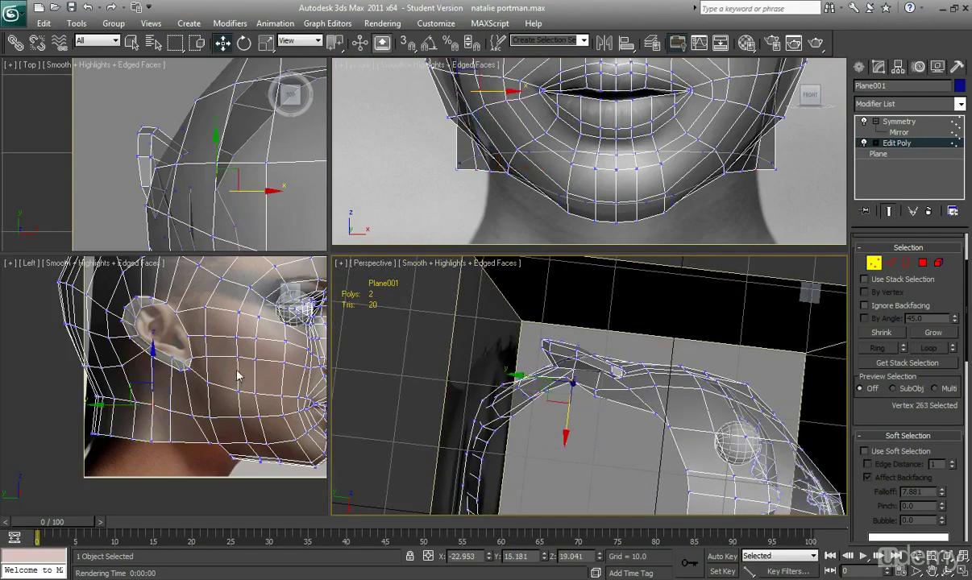
middle_click_drag(223, 365, 229, 373)
middle_click_drag(465, 167, 474, 177)
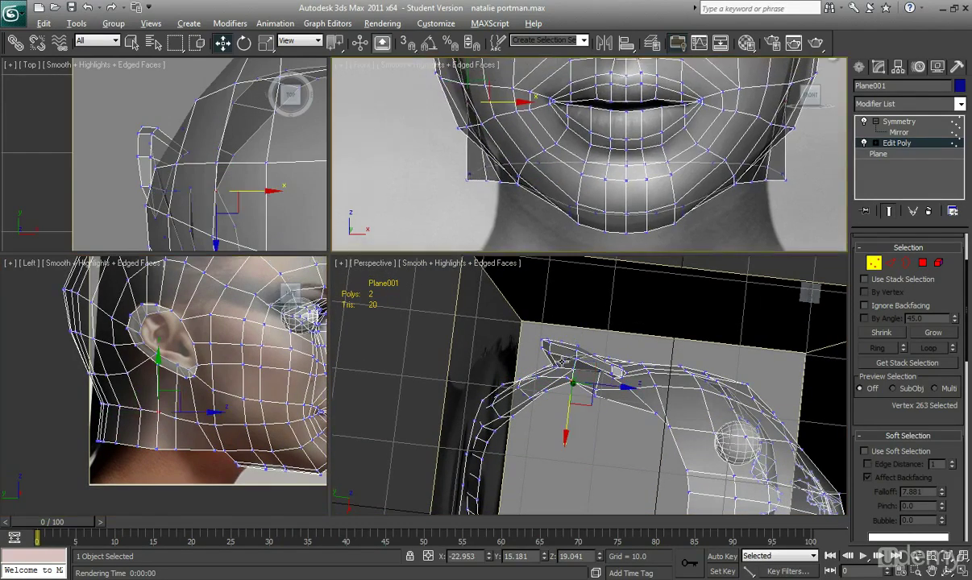
middle_click_drag(562, 362, 564, 393, "alt")
left_click(565, 382)
middle_click_drag(513, 199, 514, 187)
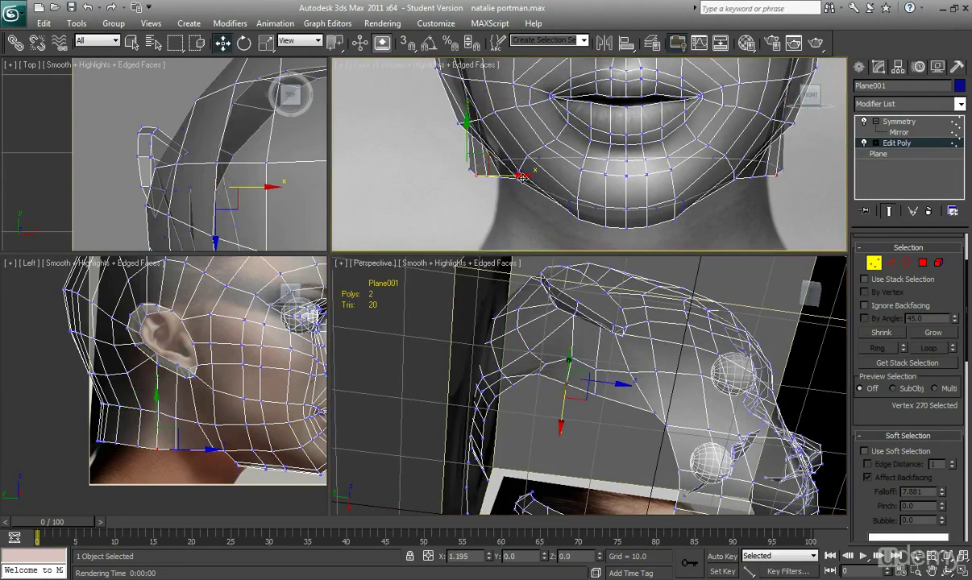
left_click_drag(522, 177, 521, 178)
Move the seven vertices on the side of the neck about 1.1 units inward along X in the front view.
middle_click_drag(498, 175, 497, 181)
middle_click_drag(208, 471, 212, 455)
left_click_drag(217, 456, 137, 393)
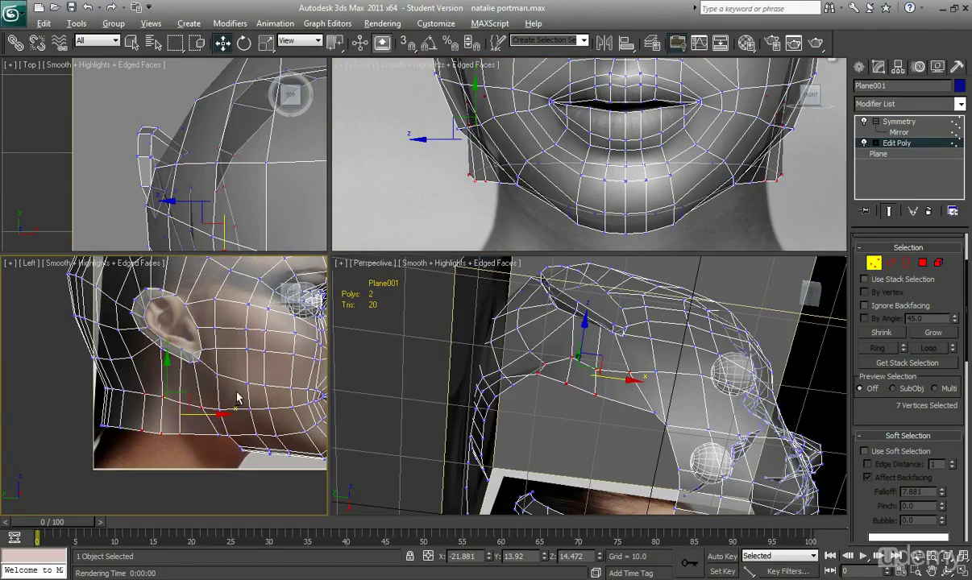
middle_click_drag(412, 191, 413, 199)
left_click_drag(522, 149, 528, 148)
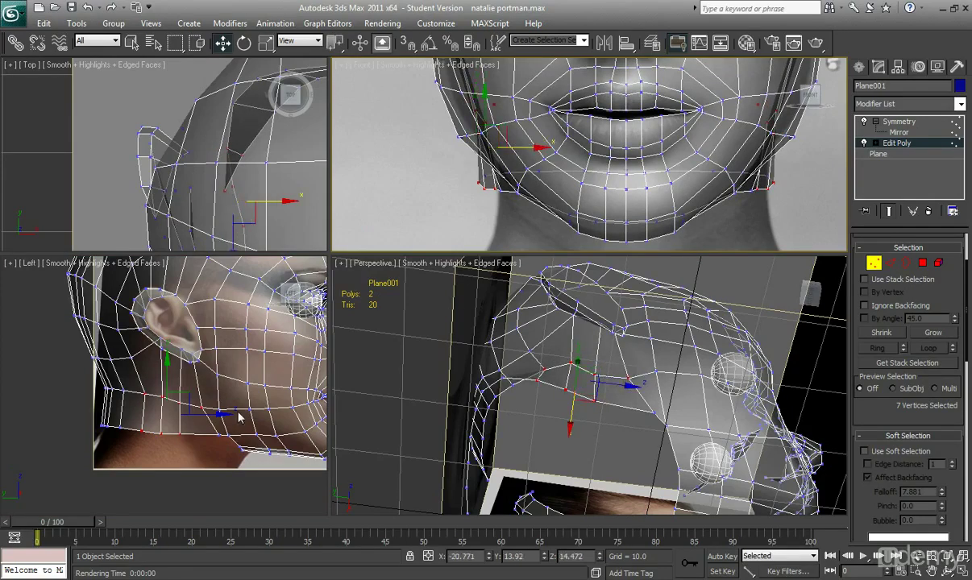
Reposition the bottom vertices at the back of the neck to round the open neck edge, checking it from behind.
middle_click_drag(713, 427, 581, 501, "alt")
left_click(577, 374)
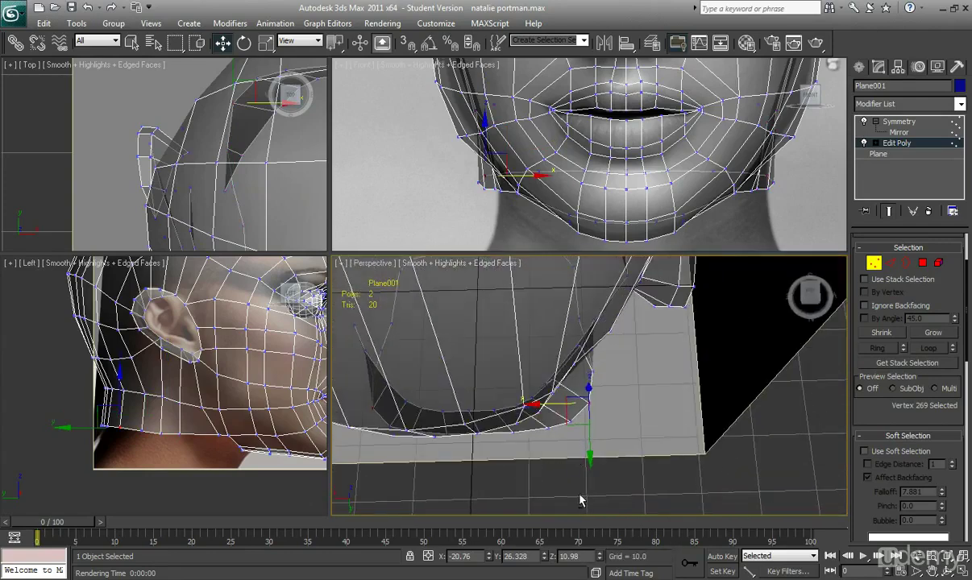
left_click_drag(576, 426, 568, 418)
left_click(570, 420)
middle_click_drag(570, 420, 607, 459, "alt")
left_click_drag(536, 402, 562, 462)
left_click(560, 417)
middle_click_drag(503, 439, 497, 432)
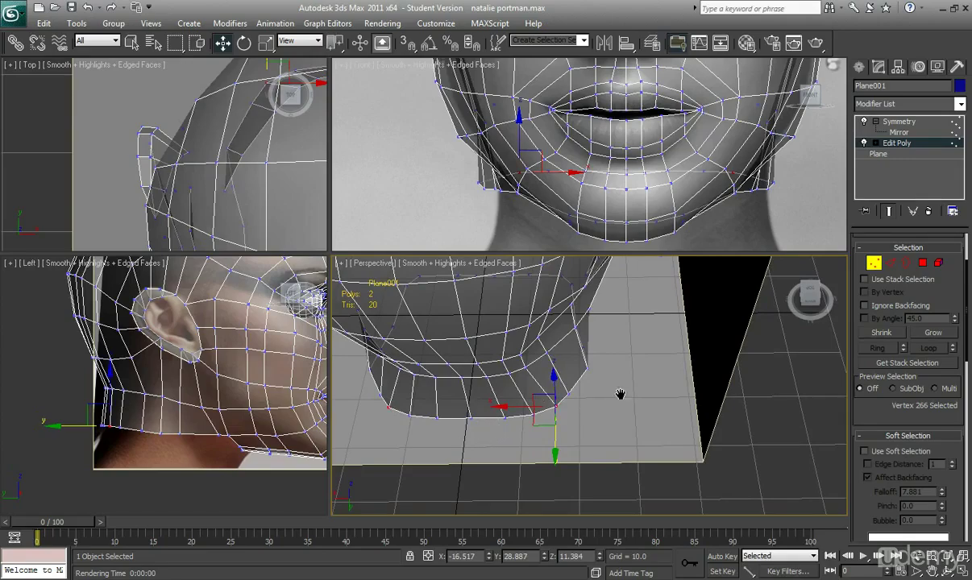
Adjust the neck-edge vertices below the ear along X to even out the curve of the neck opening.
middle_click_drag(612, 392, 571, 395, "alt")
left_click(573, 381)
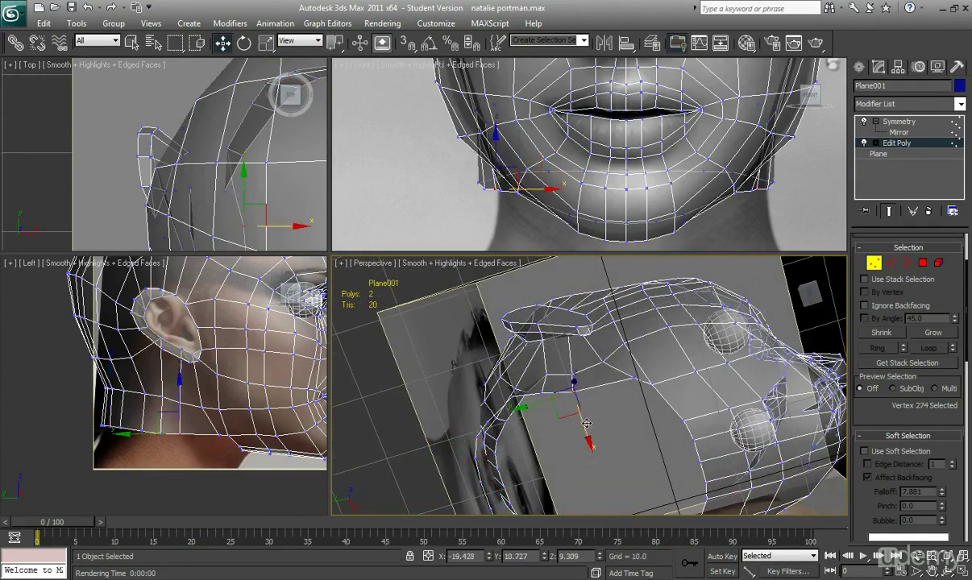
left_click_drag(584, 416, 554, 429)
left_click(546, 383)
middle_click_drag(554, 429, 598, 409, "alt")
Move the neck-edge vertex under the jaw toward the back of the neck in the side view.
scroll(238, 433, "up", 3)
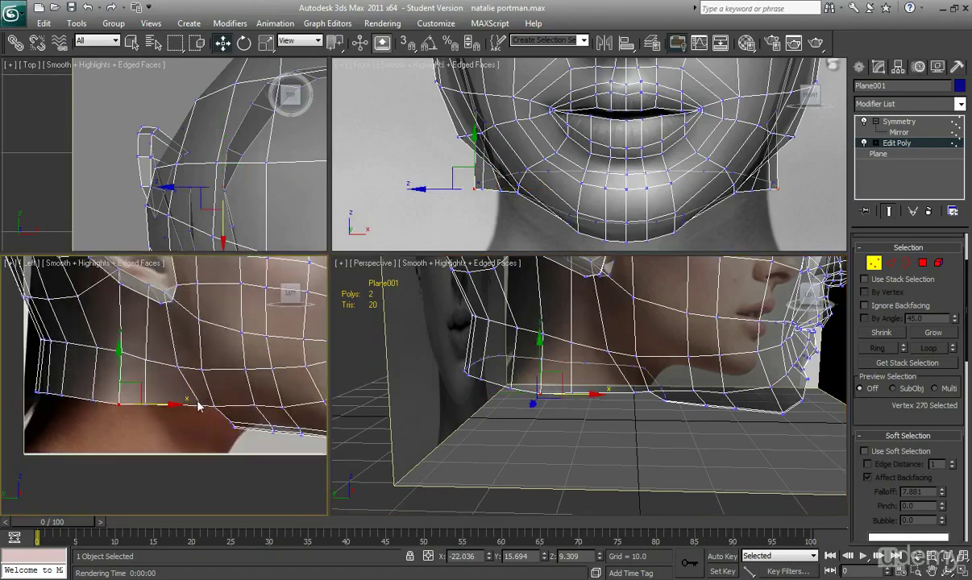
left_click(200, 403)
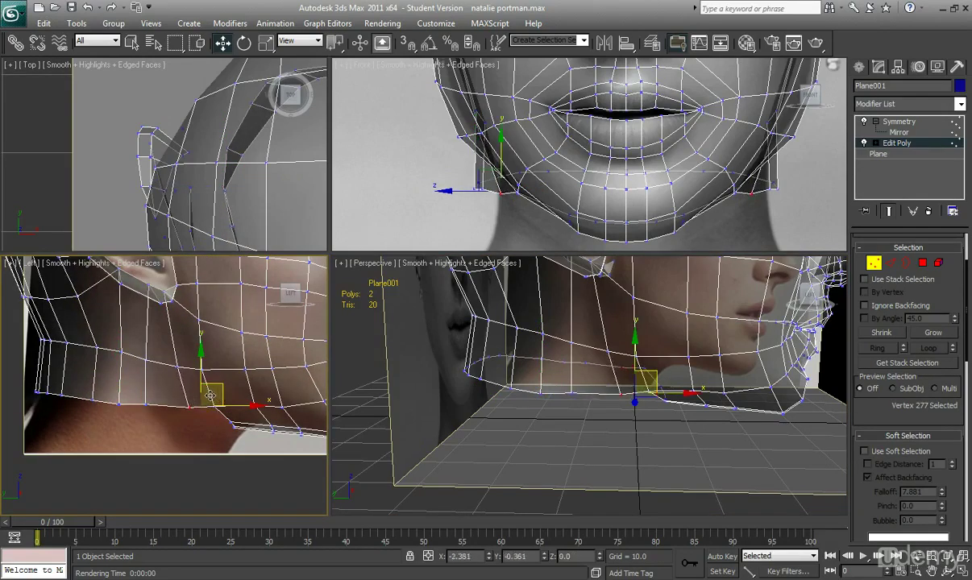
left_click_drag(209, 395, 268, 425)
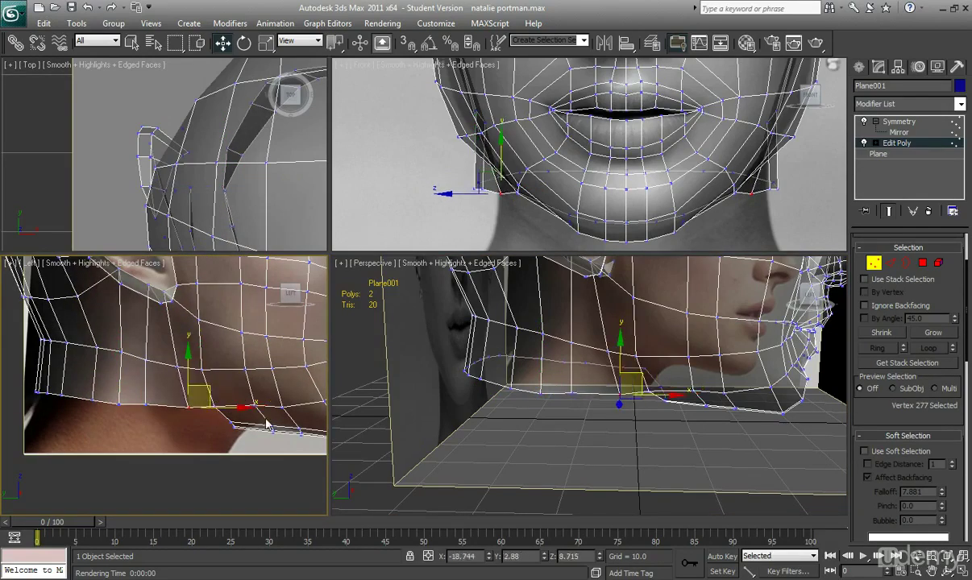
Select only the nine bottom edges of the neck opening, without the chin loop, and turn off see-through display.
left_click(890, 263)
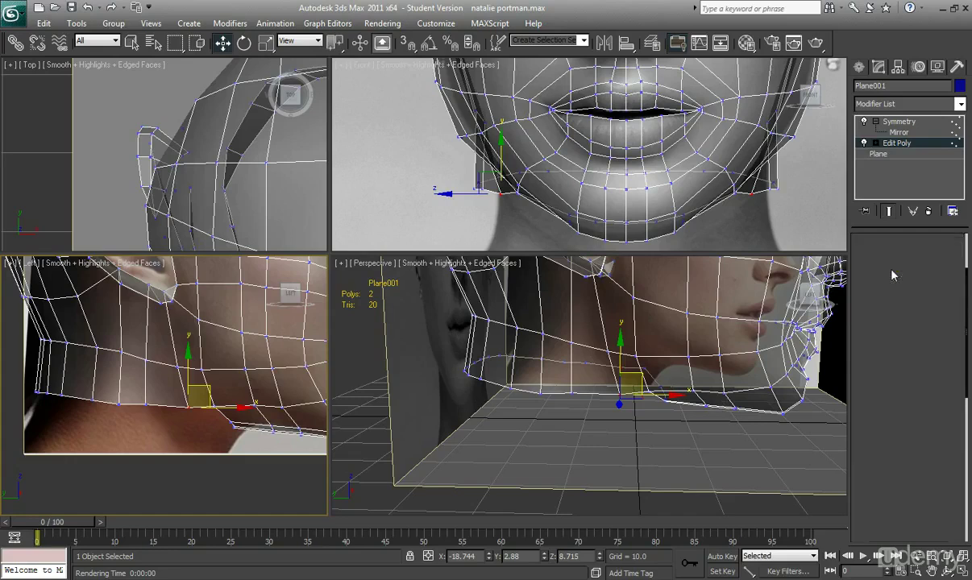
left_click(71, 394)
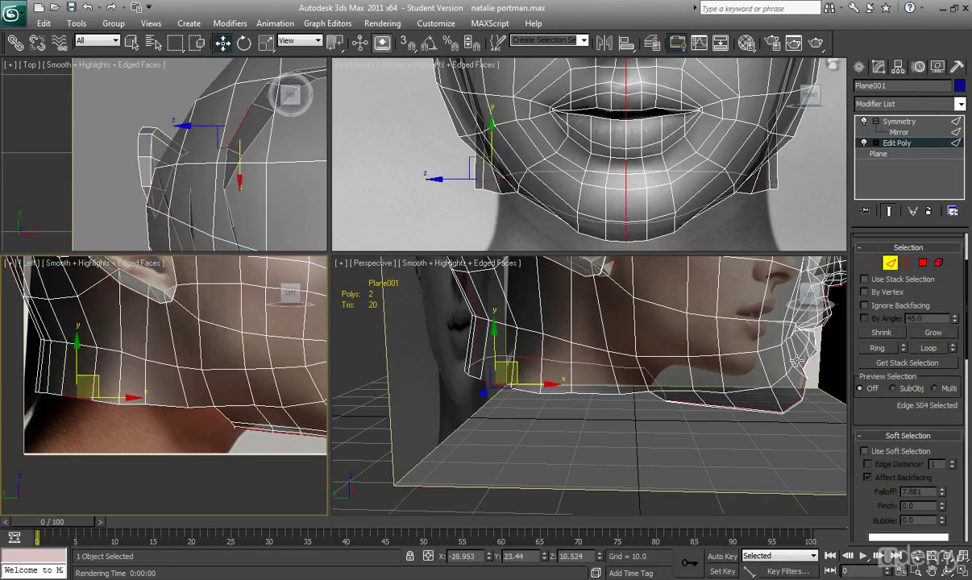
left_click(927, 348)
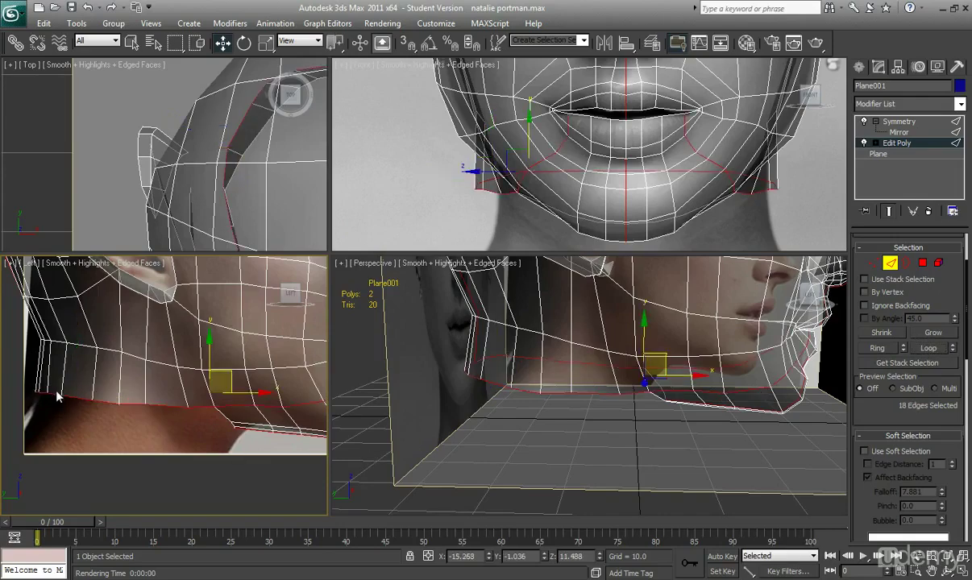
middle_click_drag(29, 393, 24, 391)
mouse_move(536, 416)
middle_mouse_down("alt")
mouse_move(672, 412)
mouse_move(618, 419)
mouse_move(439, 407)
mouse_move(533, 399)
mouse_move(615, 415)
middle_mouse_up("alt")
key("alt+x")
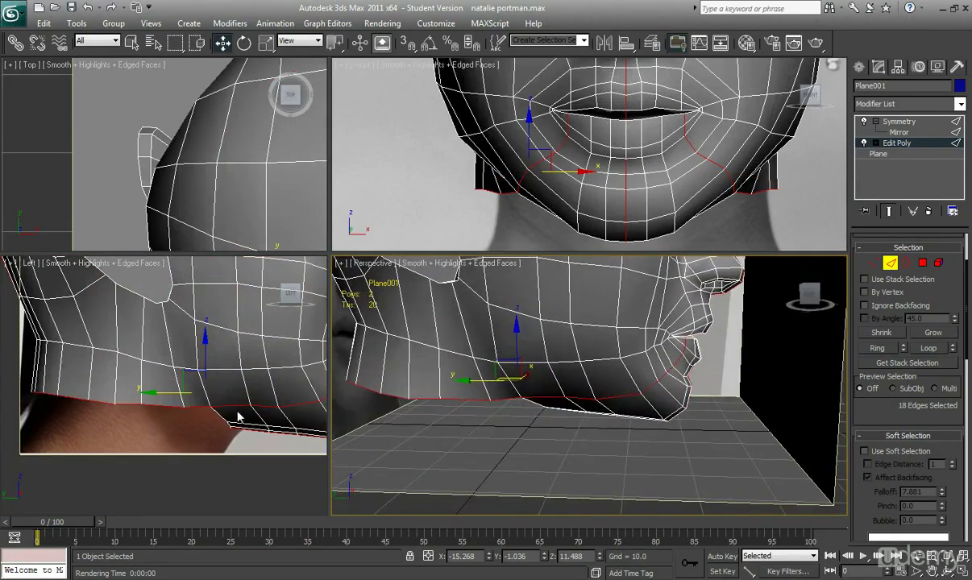
scroll(238, 416, "down", 5)
left_click_drag(256, 457, 136, 373)
scroll(184, 384, "up", 4)
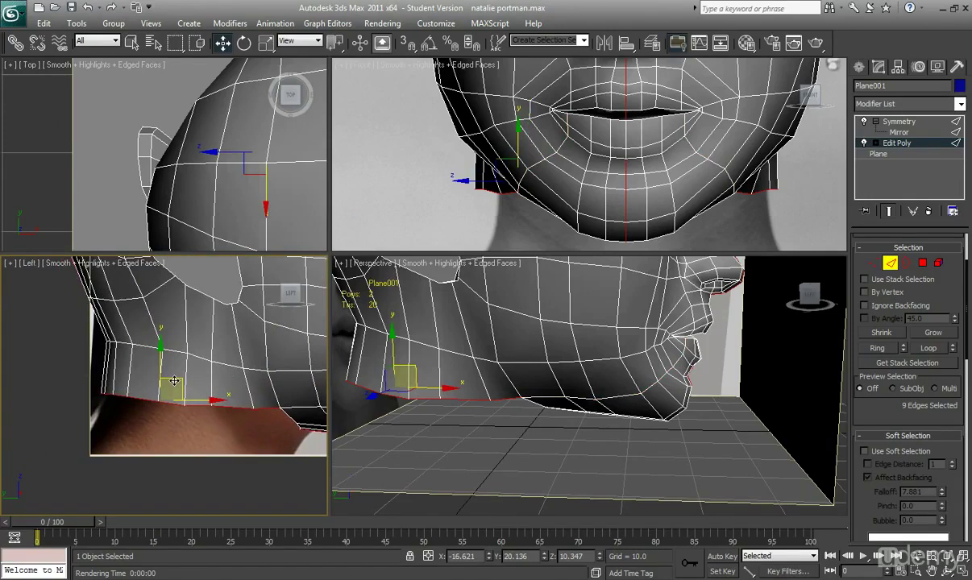
Try to extrude the nine selected neck edges downward in the side view.
left_click_drag(174, 380, 158, 436, "shift")
middle_click_drag(233, 416, 152, 405)
middle_click_drag(590, 454, 500, 347)
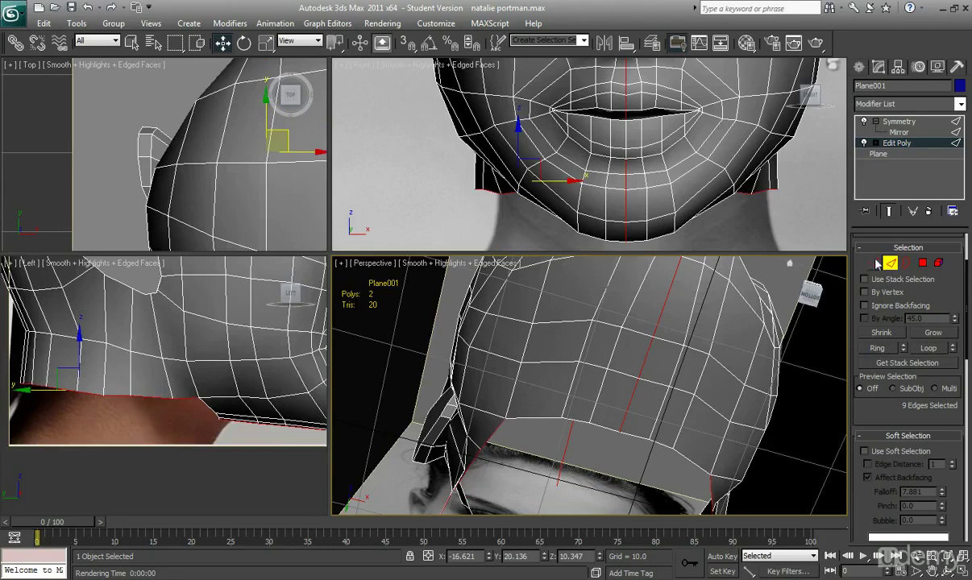
key("1")
middle_click_drag(667, 409, 720, 316, "alt")
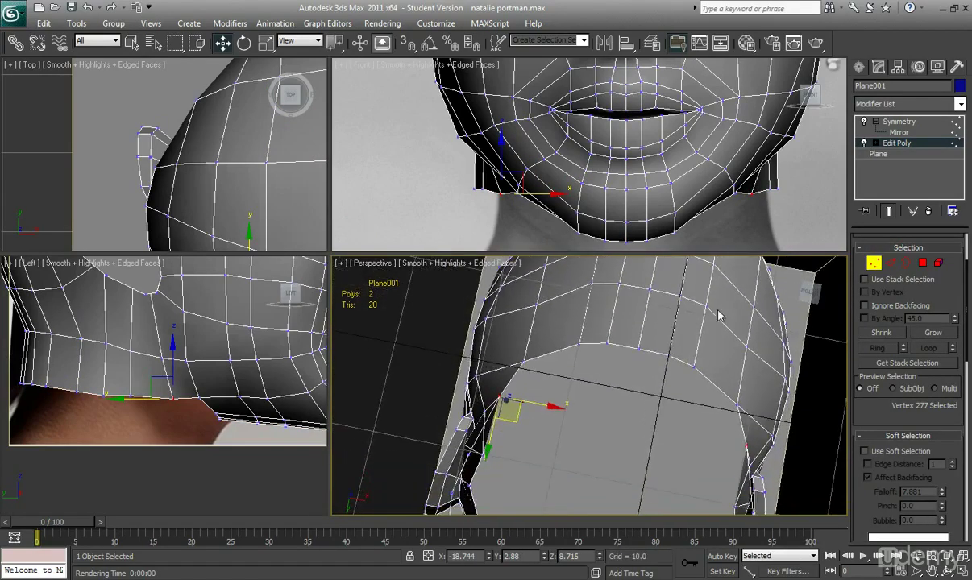
Add the three remaining border edges under the jaw to the neck-edge selection.
left_click(894, 266)
middle_click_drag(613, 444, 564, 320, "alt")
left_click(597, 336, "ctrl")
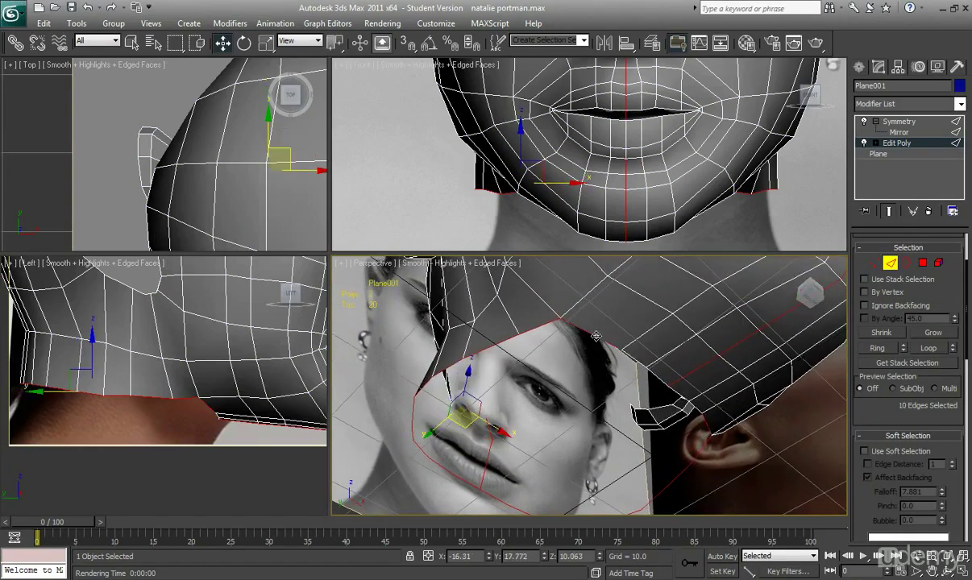
left_click(637, 358, "ctrl")
left_click(618, 352, "ctrl")
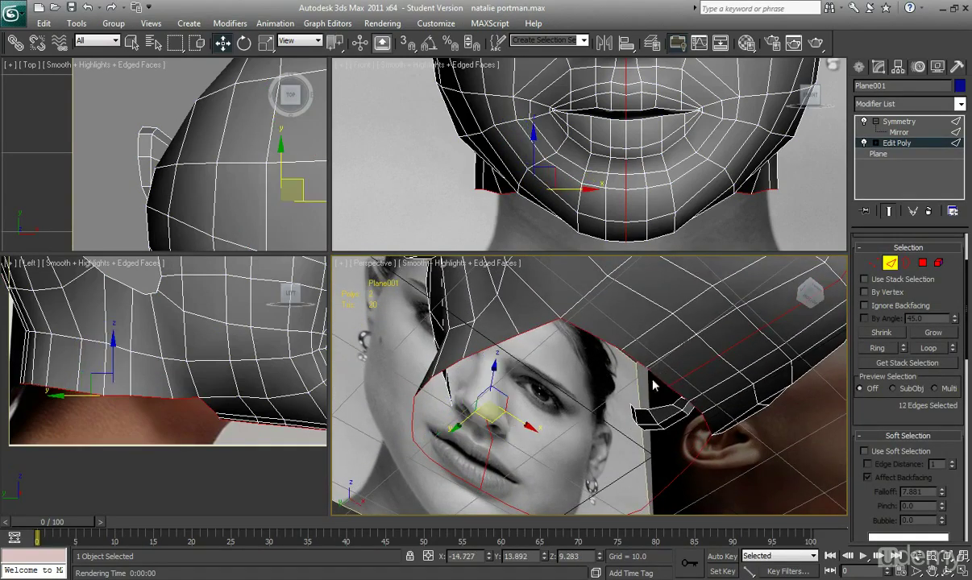
middle_click_drag(562, 340, 656, 448, "alt")
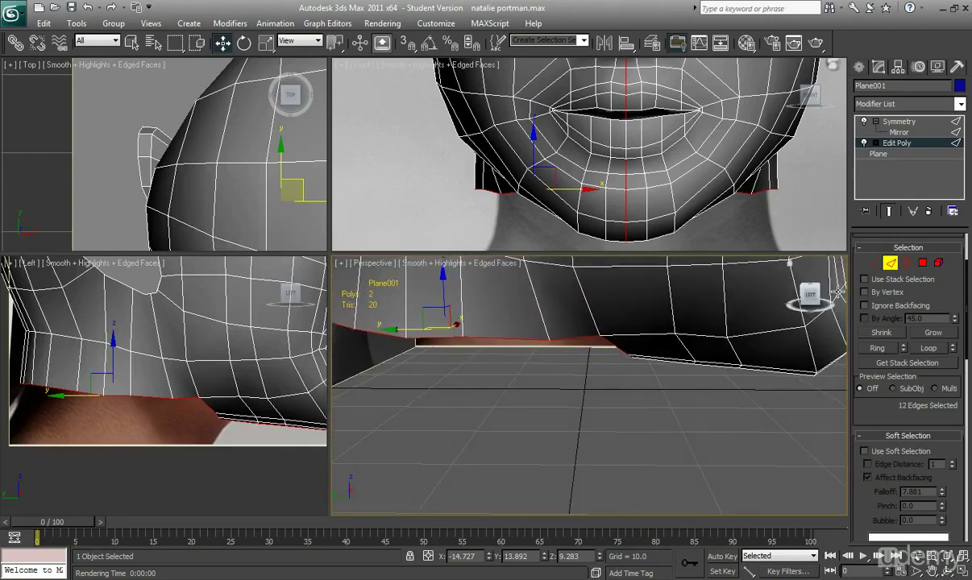
Lower the border vertex under the jaw slightly along the vertical axis in the side view.
left_click(873, 264)
left_click(199, 397)
left_click_drag(197, 366, 197, 374)
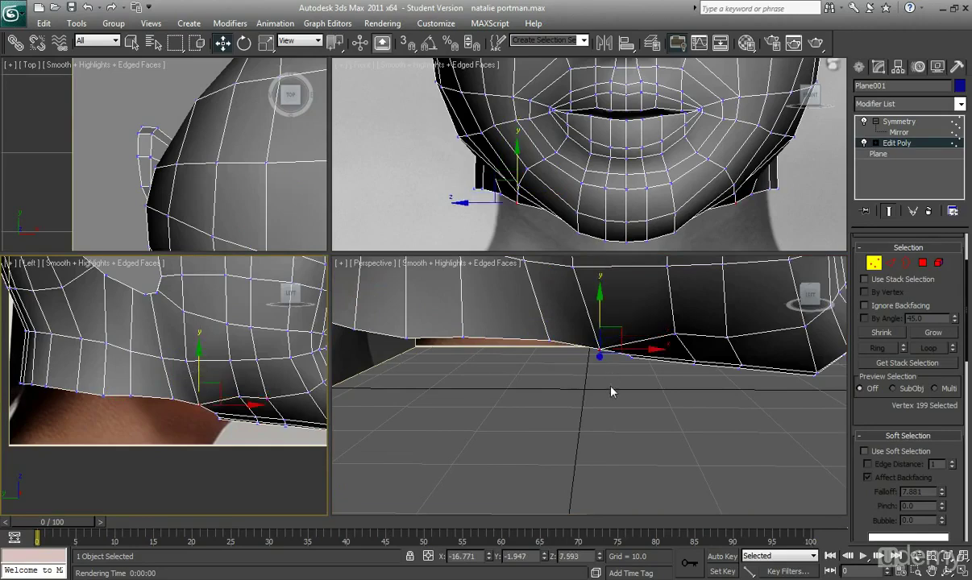
Extrude the twelve selected neck border edges downward and slightly backward in the side view to lengthen the neck.
left_click(891, 264)
scroll(584, 375, "down", 3)
middle_click_drag(564, 367, 592, 384)
middle_click_drag(135, 397, 164, 411)
scroll(164, 412, "down", 2)
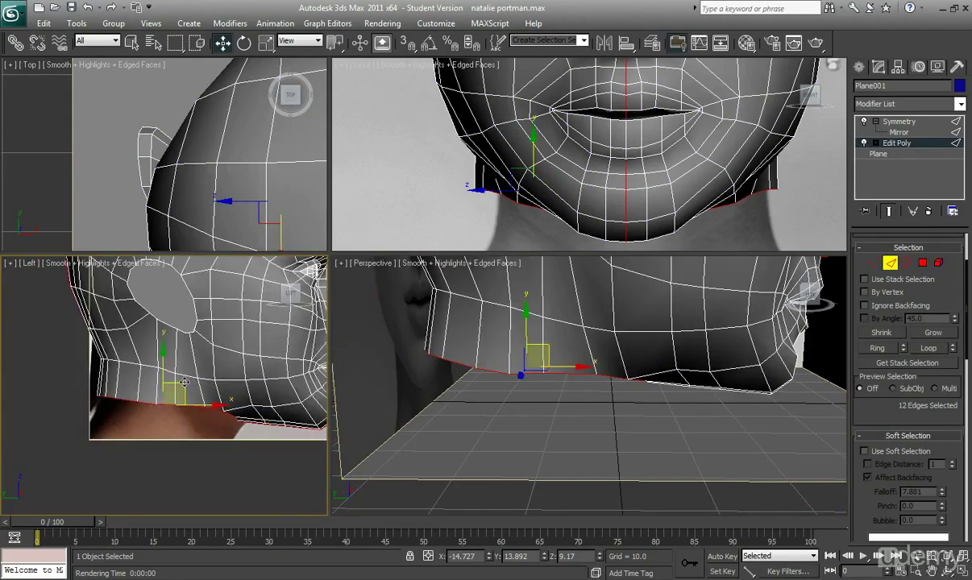
left_click_drag(185, 381, 175, 423, "shift")
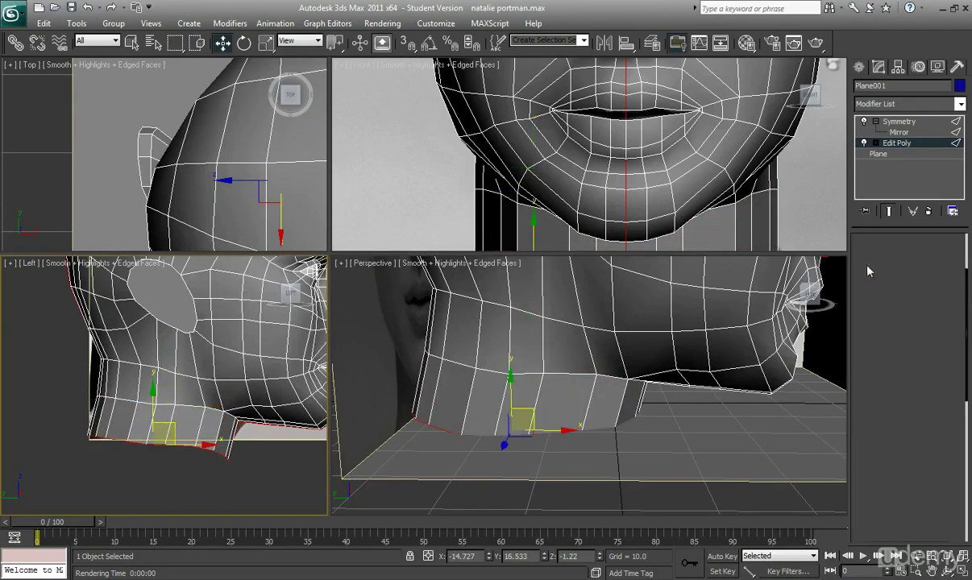
Move the three vertices where the front of the neck meets the jaw slightly downward in the side view.
left_click(874, 263)
scroll(246, 436, "up", 3)
middle_click_drag(250, 440, 64, 368)
left_click_drag(211, 416, 254, 410)
middle_click_drag(190, 473, 233, 431)
scroll(235, 440, "down", 2)
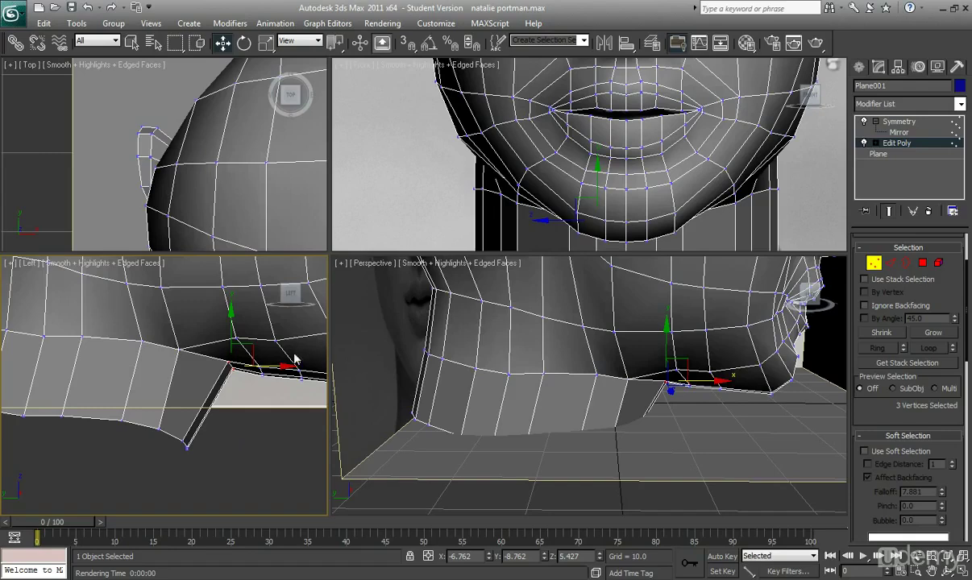
left_click_drag(229, 316, 230, 320)
Shift the two centre-front vertices of the new neck strip slightly forward along Y.
middle_click_drag(628, 440, 621, 343, "alt")
left_click(611, 346)
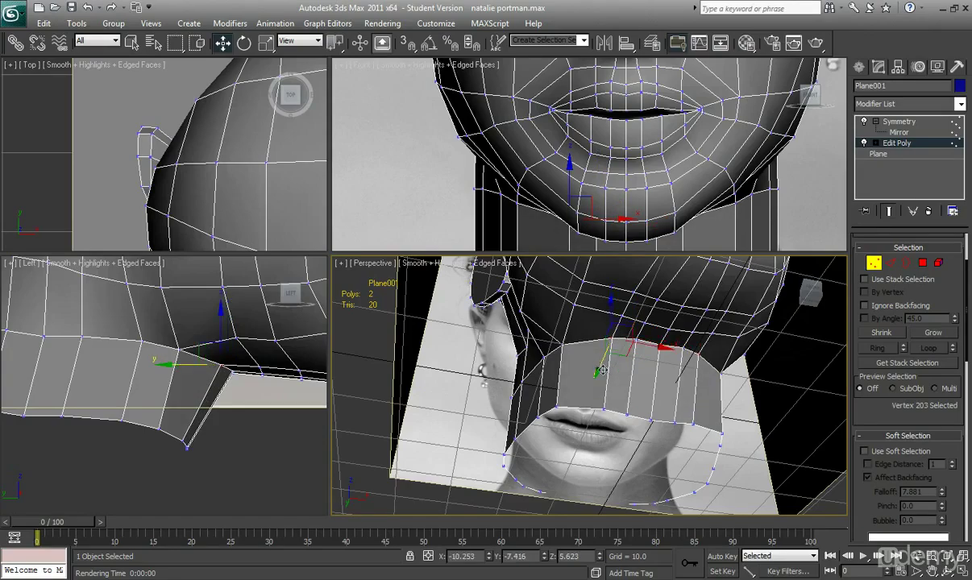
middle_click_drag(599, 365, 687, 407, "alt")
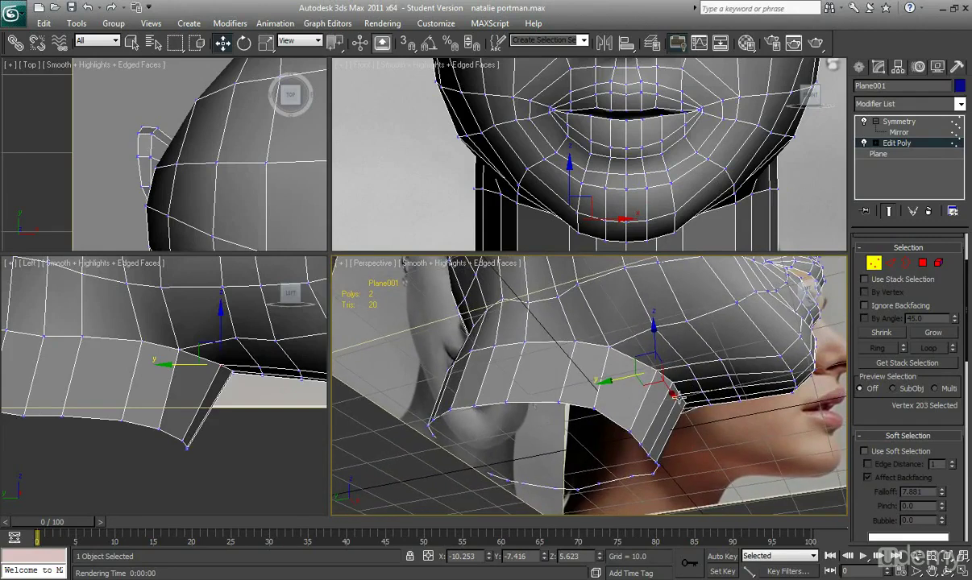
left_click(682, 399)
left_click(659, 465, "ctrl")
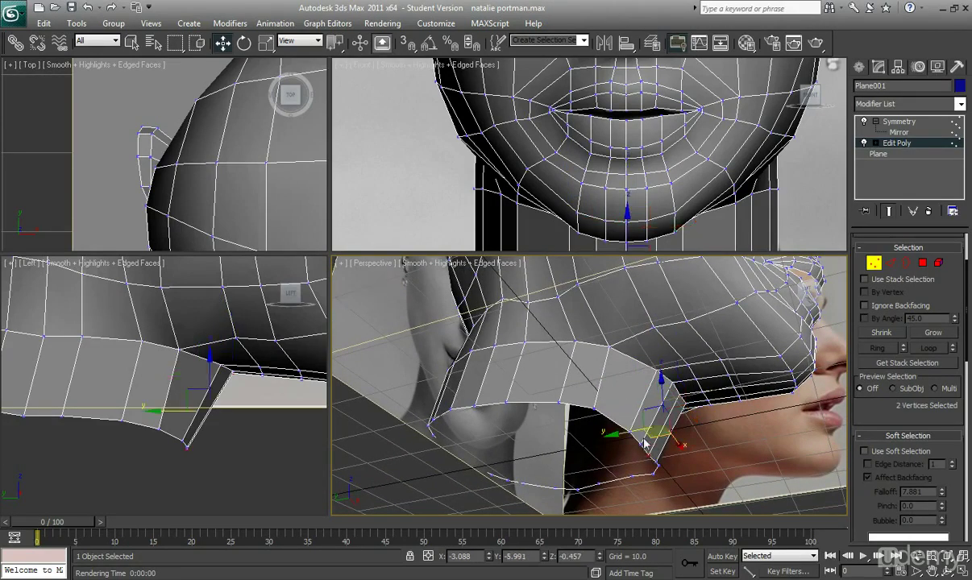
left_click_drag(623, 436, 626, 440)
Assign smoothing group 1 to the neck and under-jaw polygons, with edged faces hidden in the perspective view.
middle_click_drag(637, 427, 677, 386, "alt")
key("F4")
left_click(923, 264)
left_click_drag(624, 460, 423, 347)
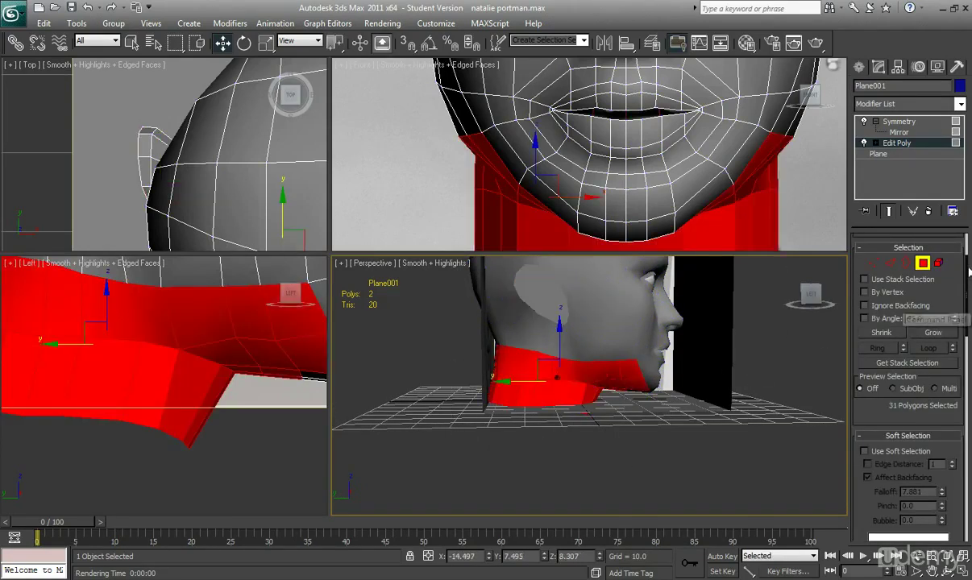
scroll(908, 363, "down", 10)
left_click_drag(970, 440, 970, 444)
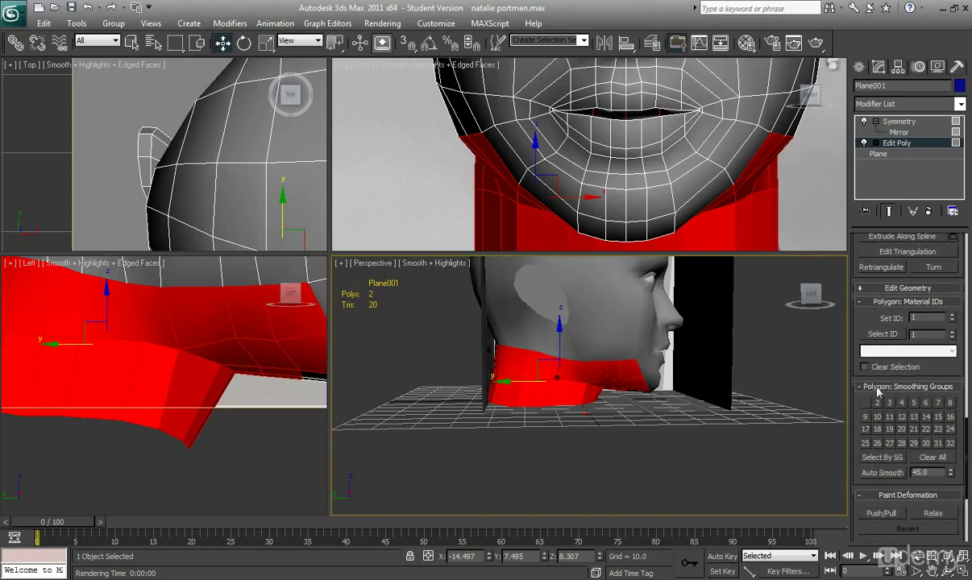
left_click(868, 405)
left_click(756, 420)
Save the scene and view the smoothed head from the front in the perspective view.
middle_click_drag(756, 420, 568, 378, "alt")
left_click(71, 8)
middle_click_drag(484, 391, 470, 369)
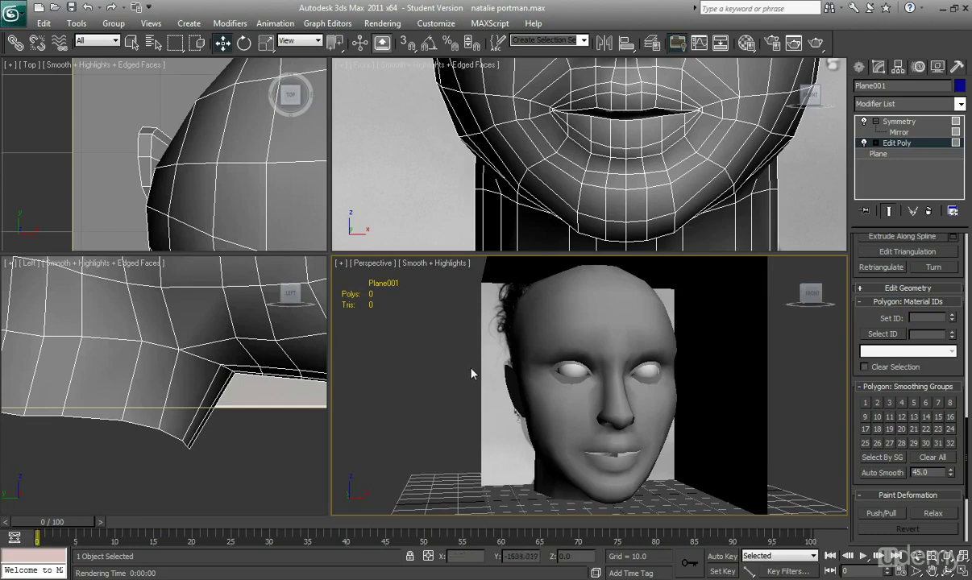
left_click(72, 8)
middle_click_drag(446, 416, 436, 408)
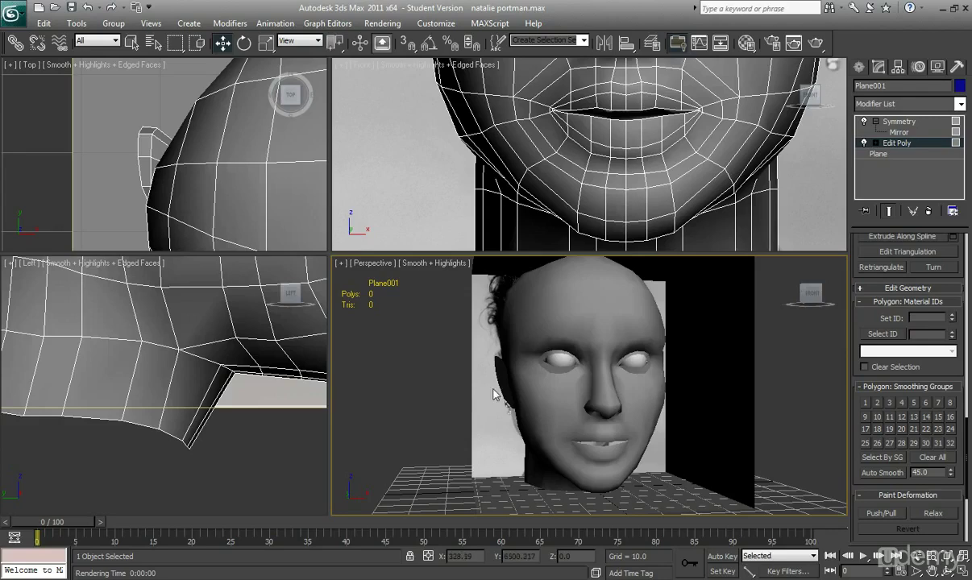
mouse_move(587, 410)
middle_mouse_down()
mouse_move(622, 393)
mouse_move(592, 428)
mouse_move(586, 423)
middle_mouse_up()
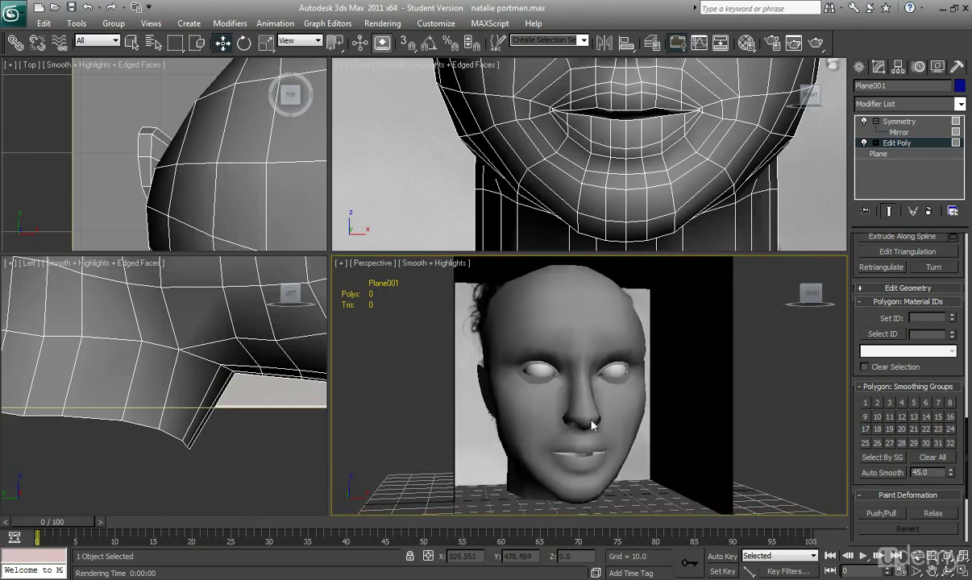